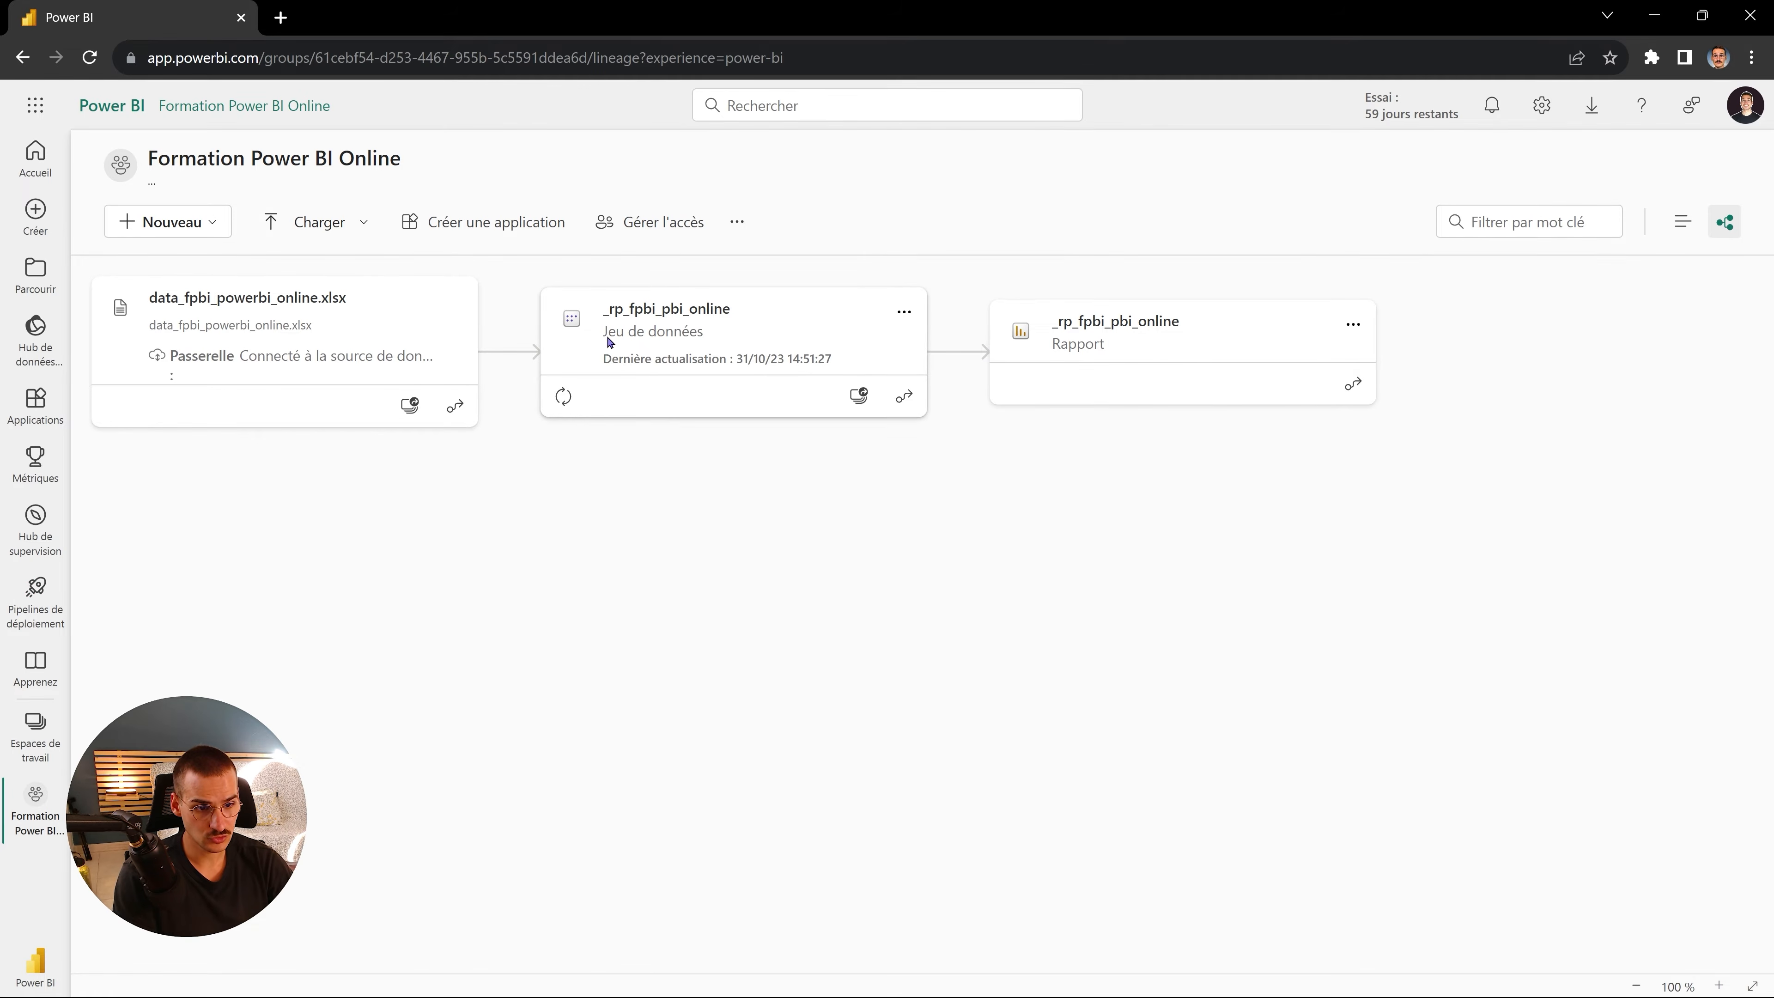
- Refresh the _rp_fpbi_pbi_online dataset card, check its refresh warning, and open its '...' menu
left_click(565, 399)
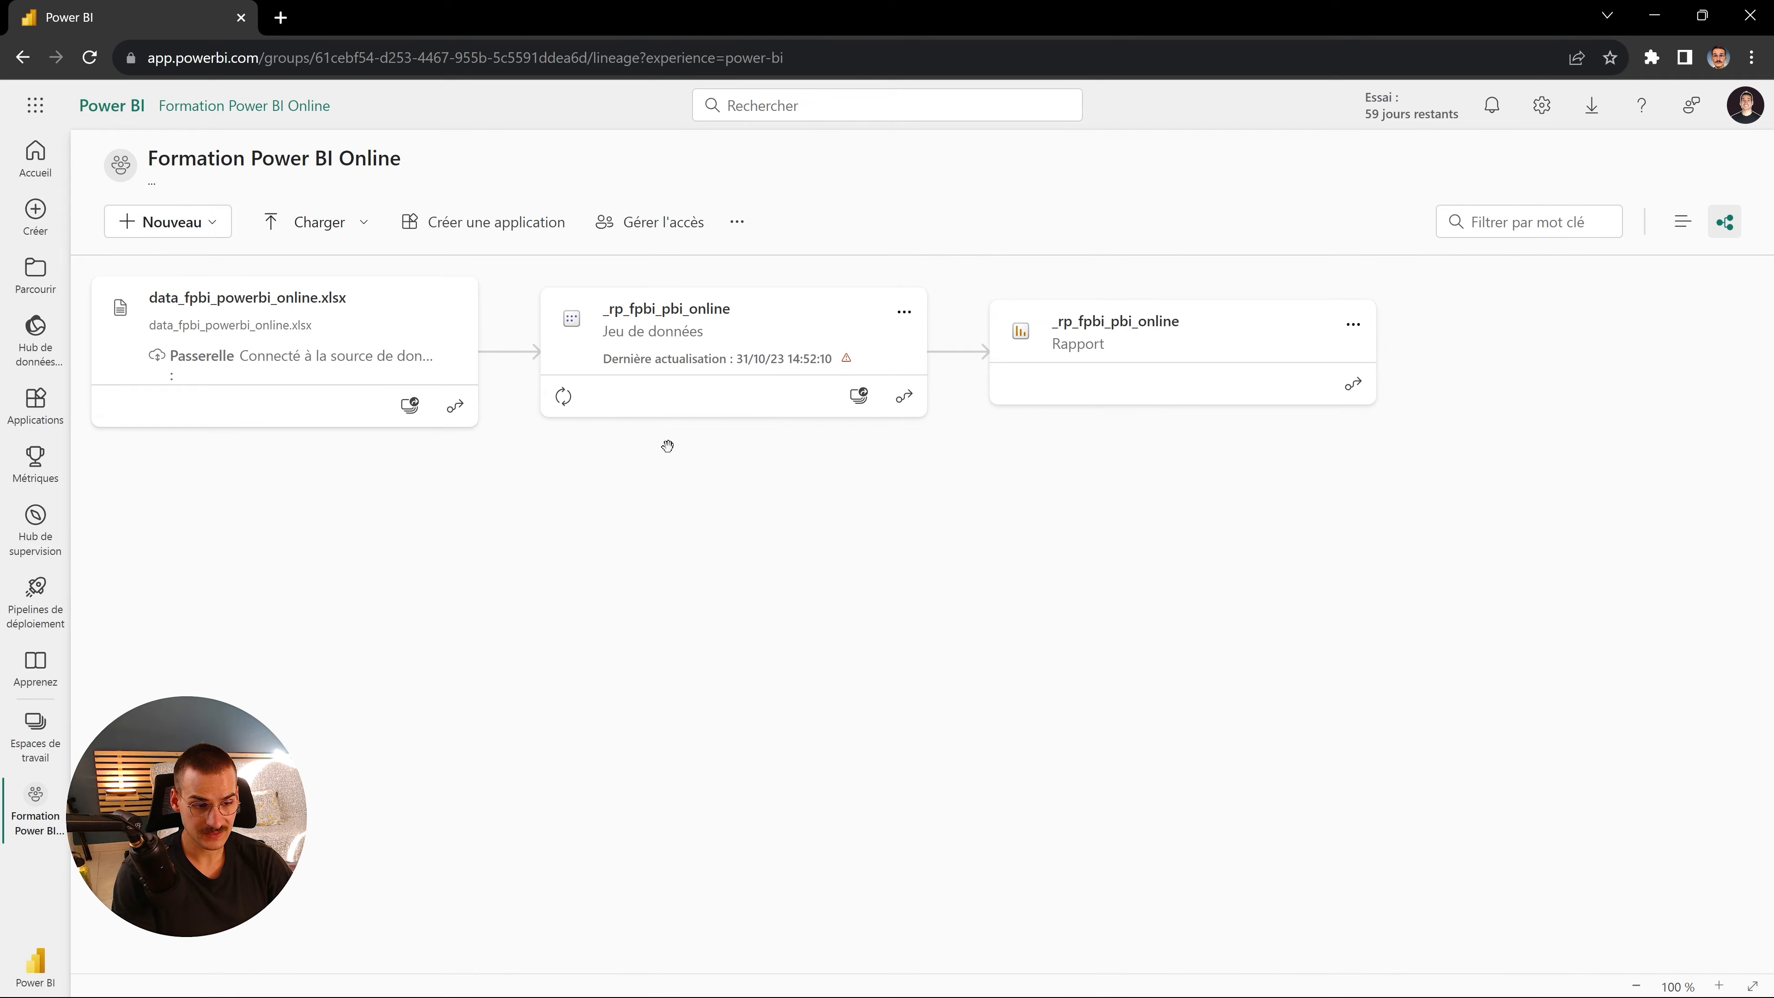
mouse_move(847, 364)
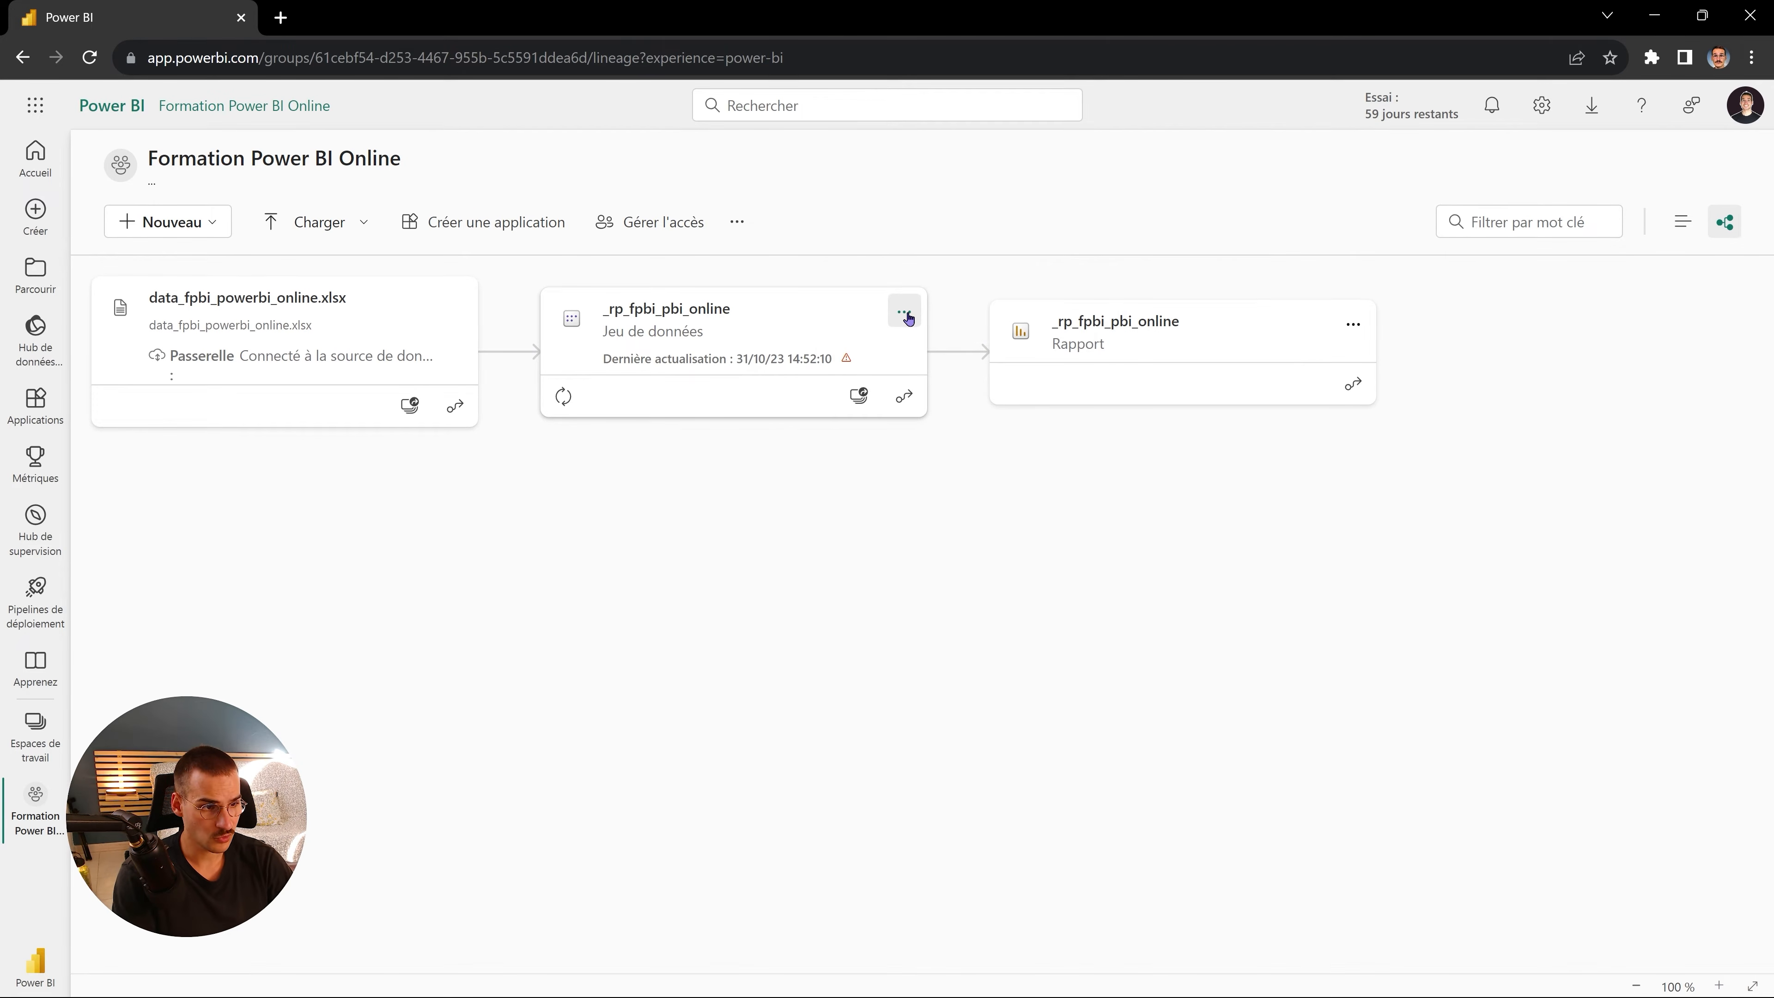
left_click(906, 314)
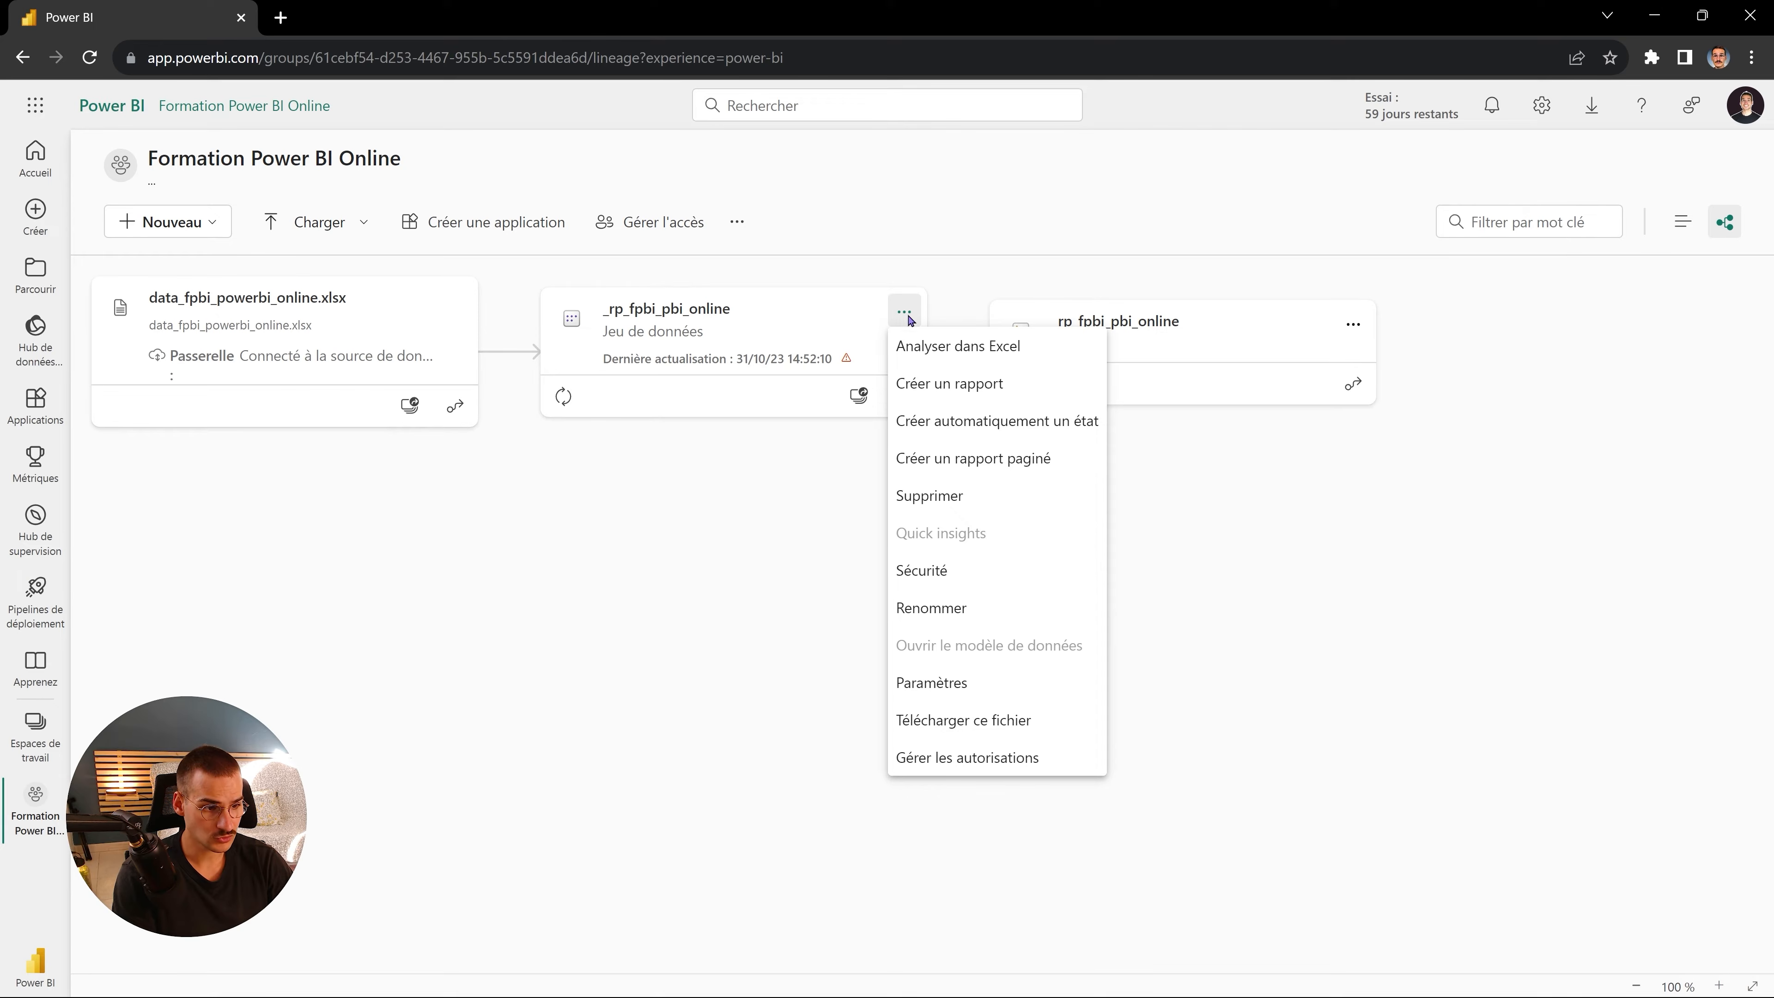
- Open the dataset's Paramètres and expand 'Connexions de passerelle et de cloud' to review the refresh error
left_click(933, 688)
scroll(551, 605, "down", 2)
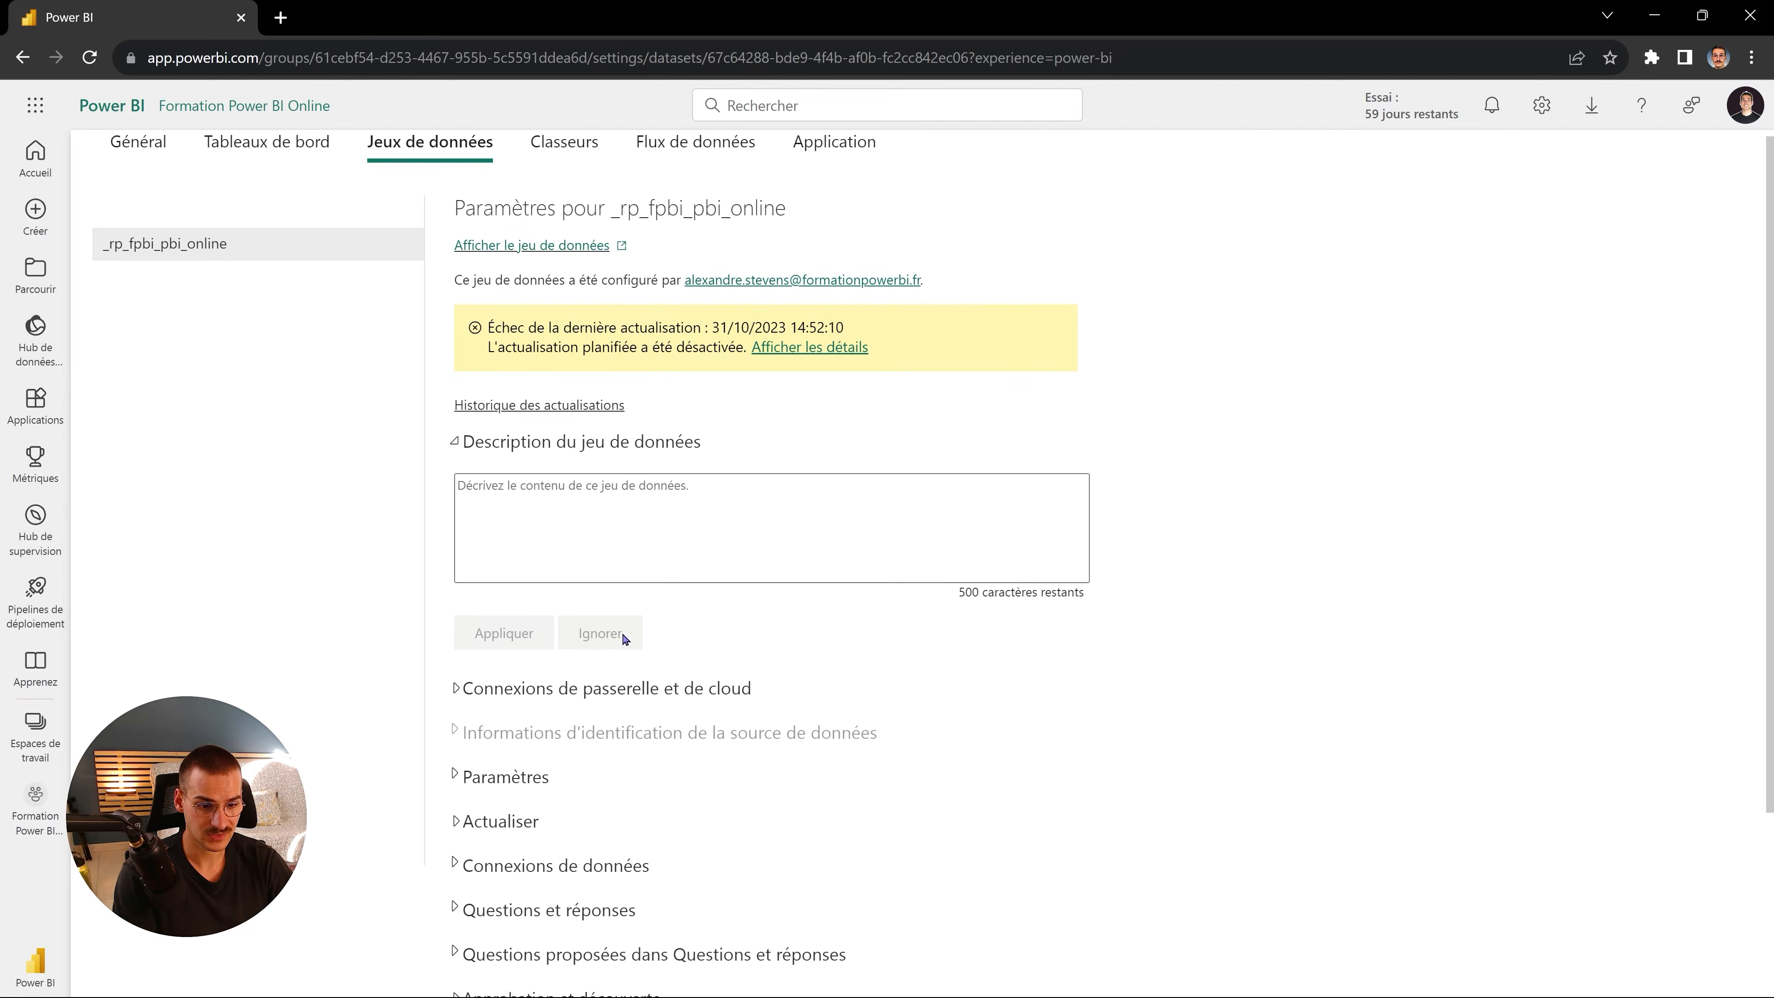
left_click(552, 613)
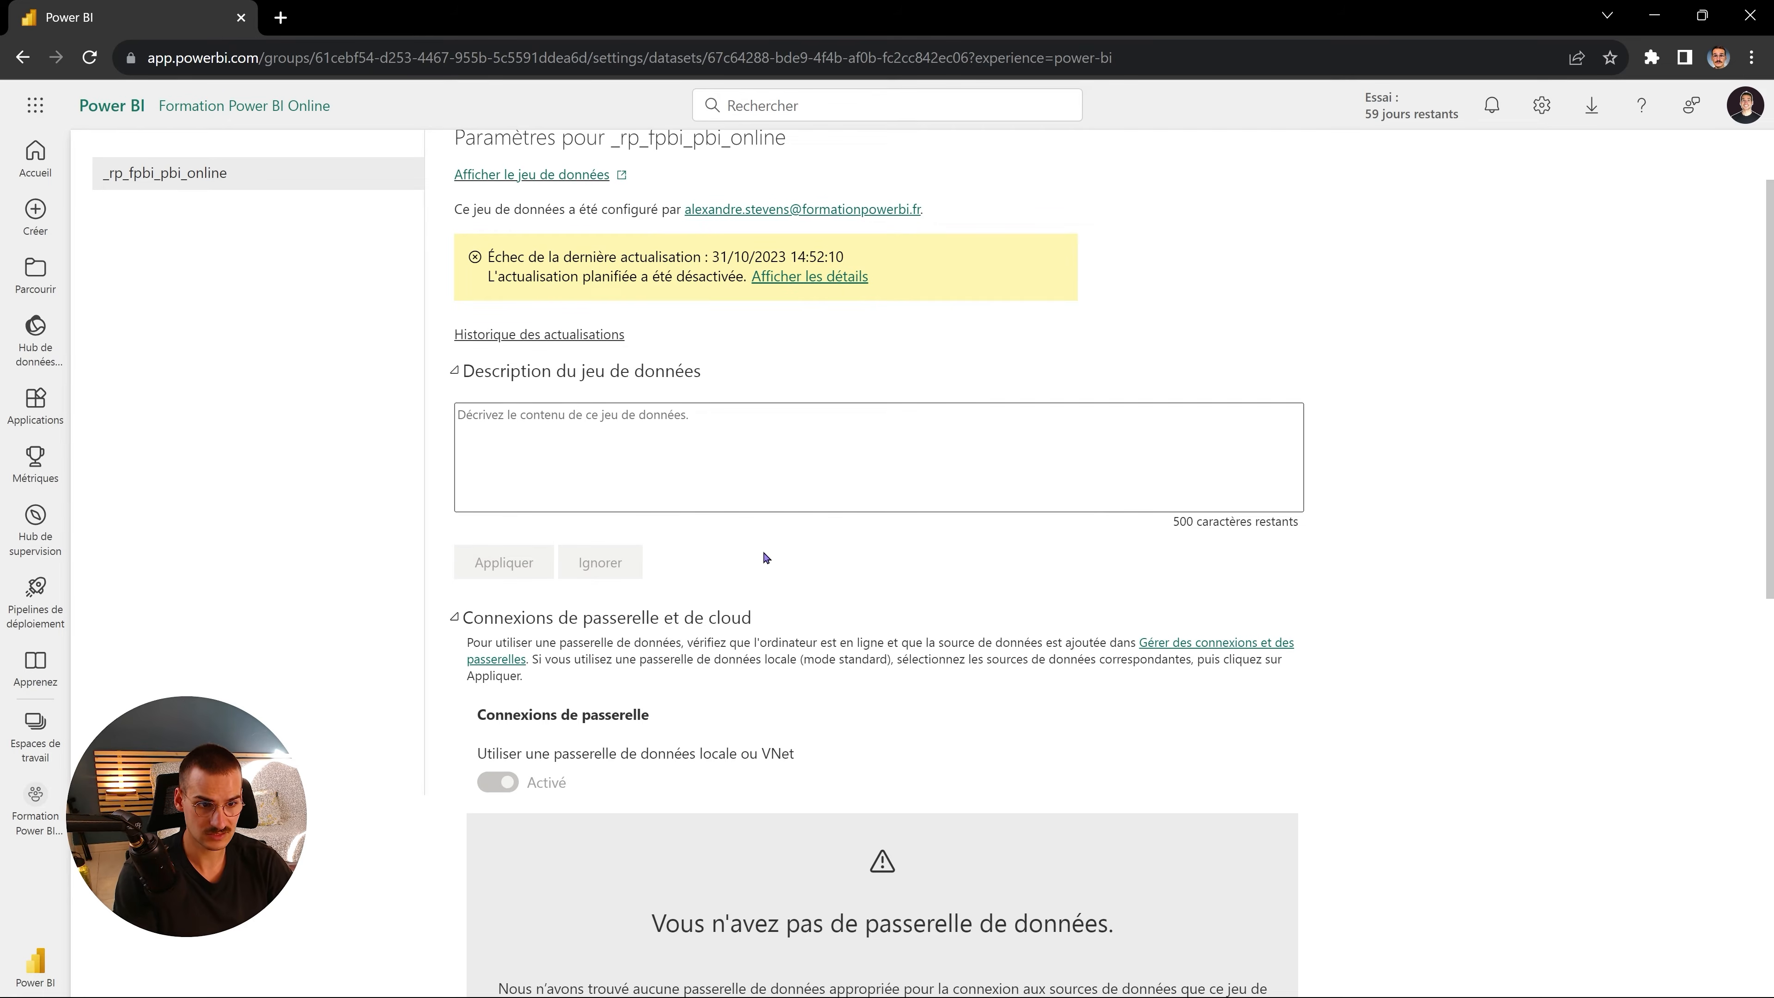
left_click_drag(510, 256, 667, 255)
left_click_drag(505, 276, 692, 271)
left_click(692, 271)
scroll(702, 531, "down", 3)
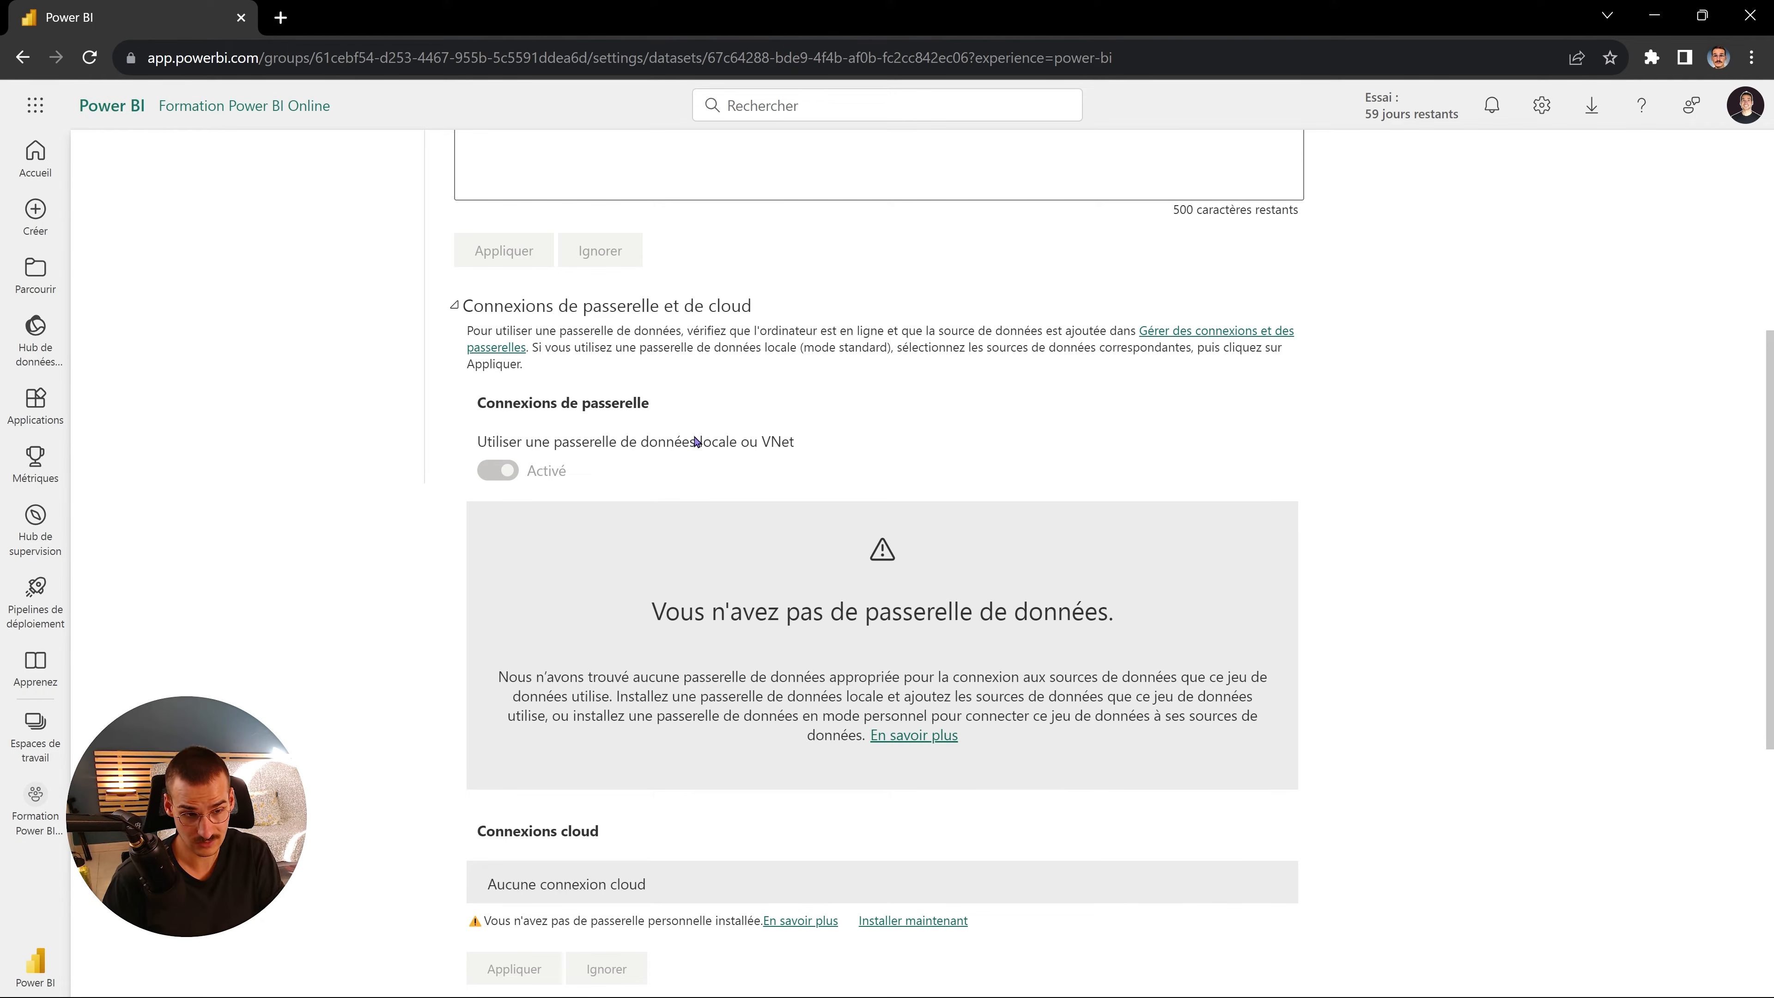
- Download the personal-mode gateway installer with 'Installer maintenant', then switch to File Explorer
scroll(696, 441, "down", 2)
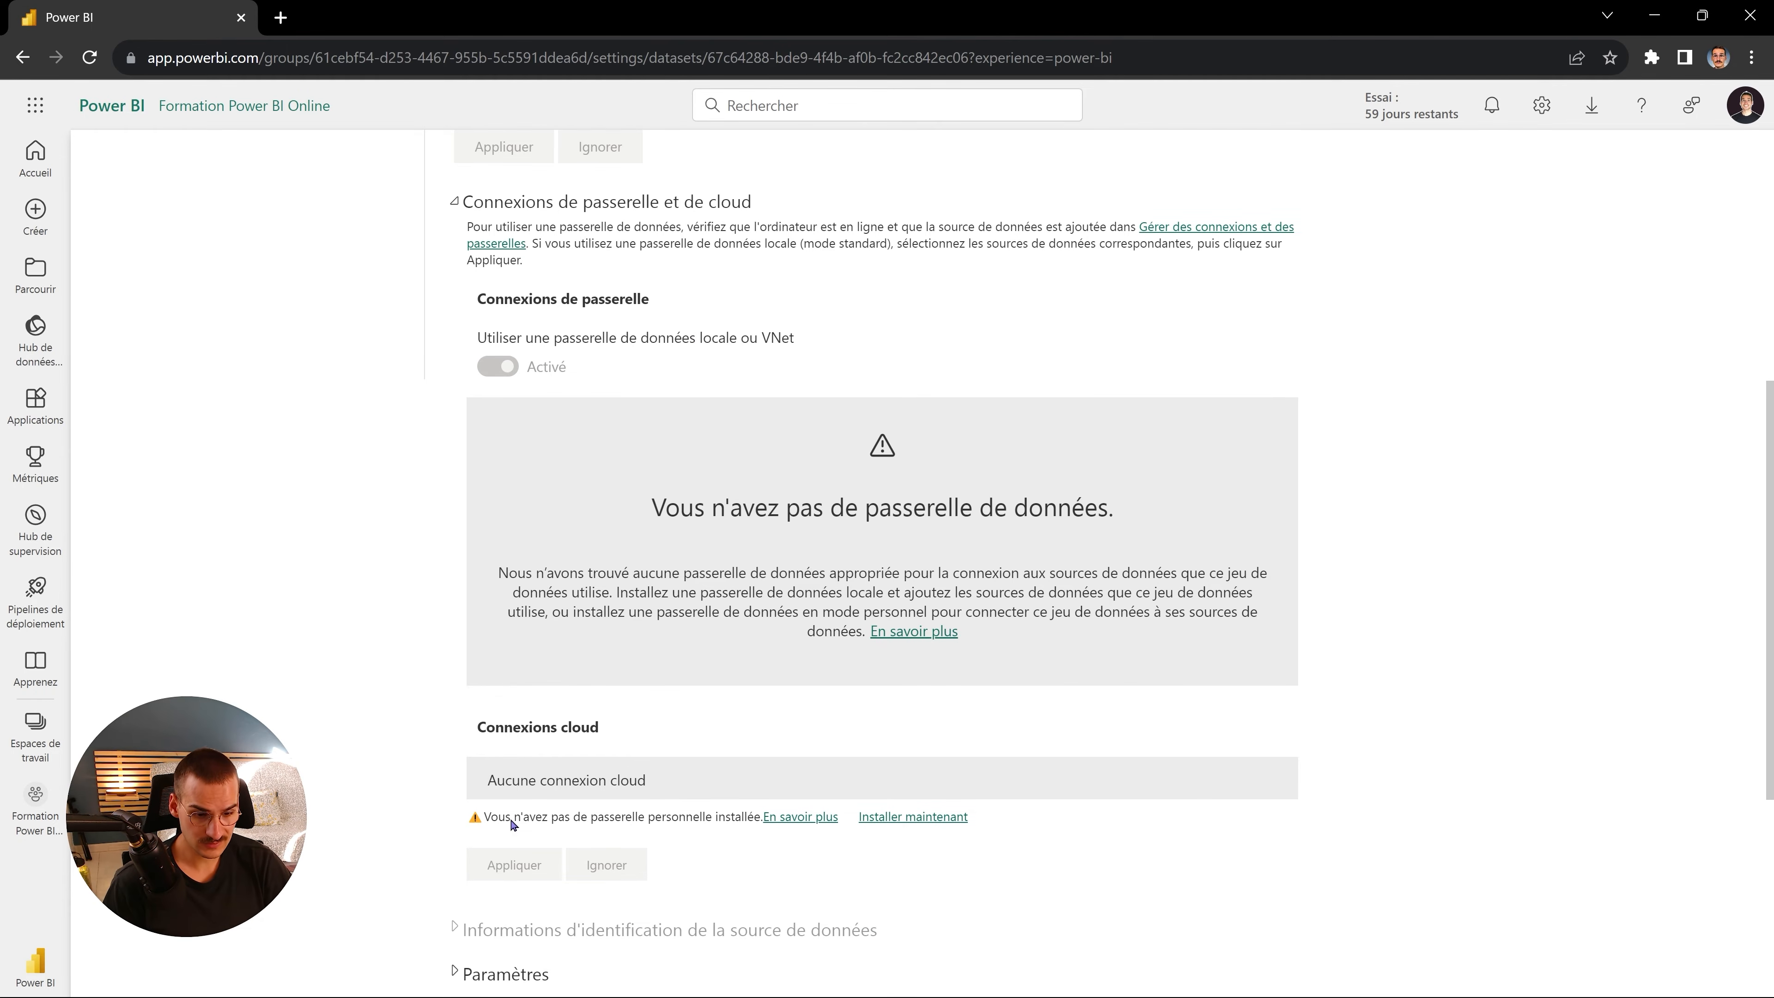
left_click(916, 819)
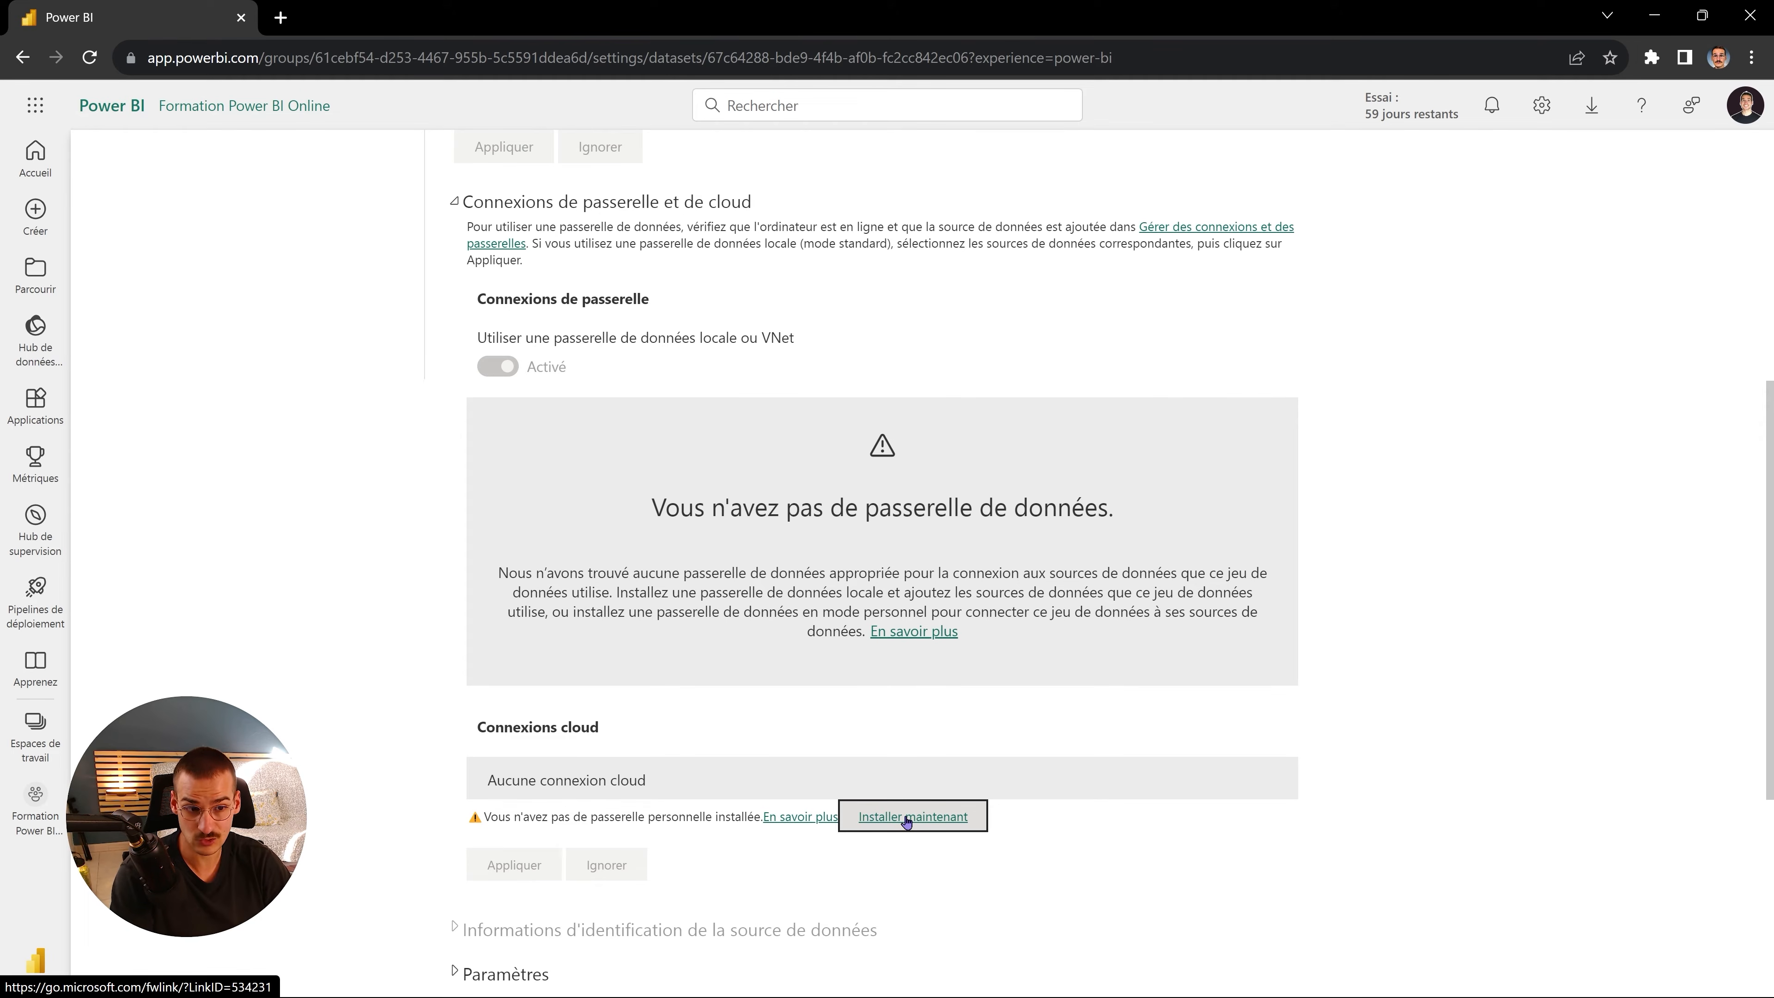
left_click(906, 819)
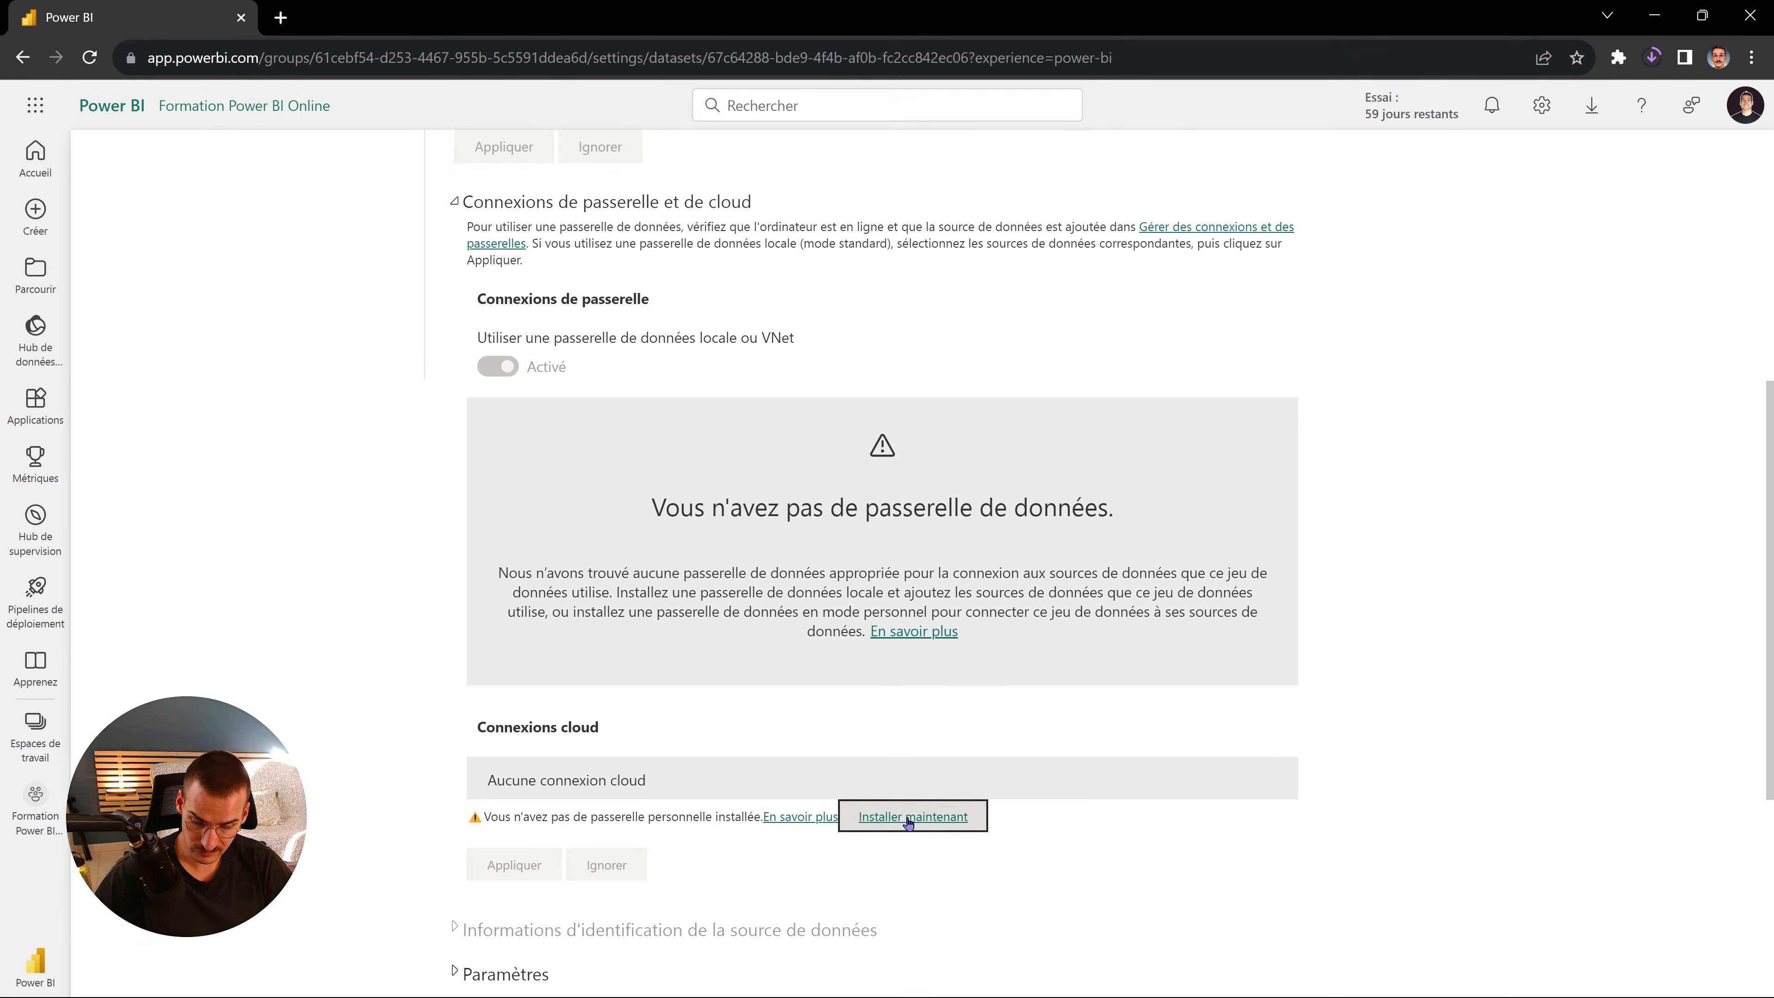
left_click(1654, 56)
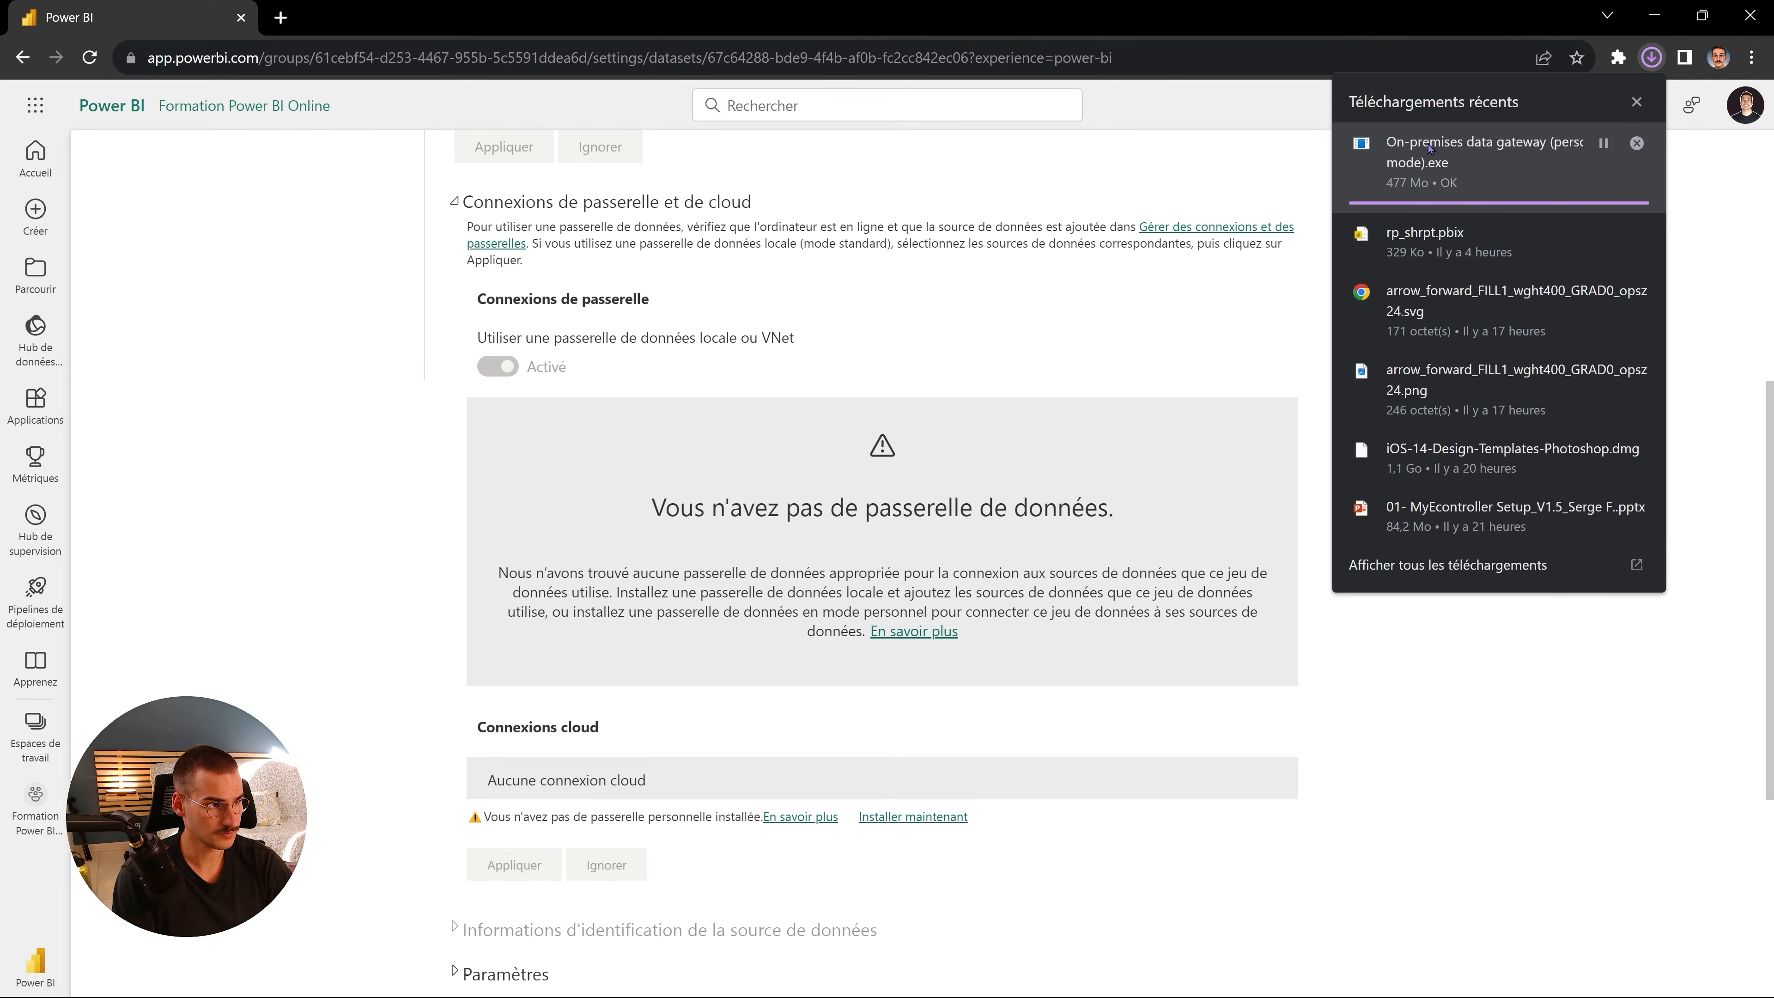
left_click(760, 896)
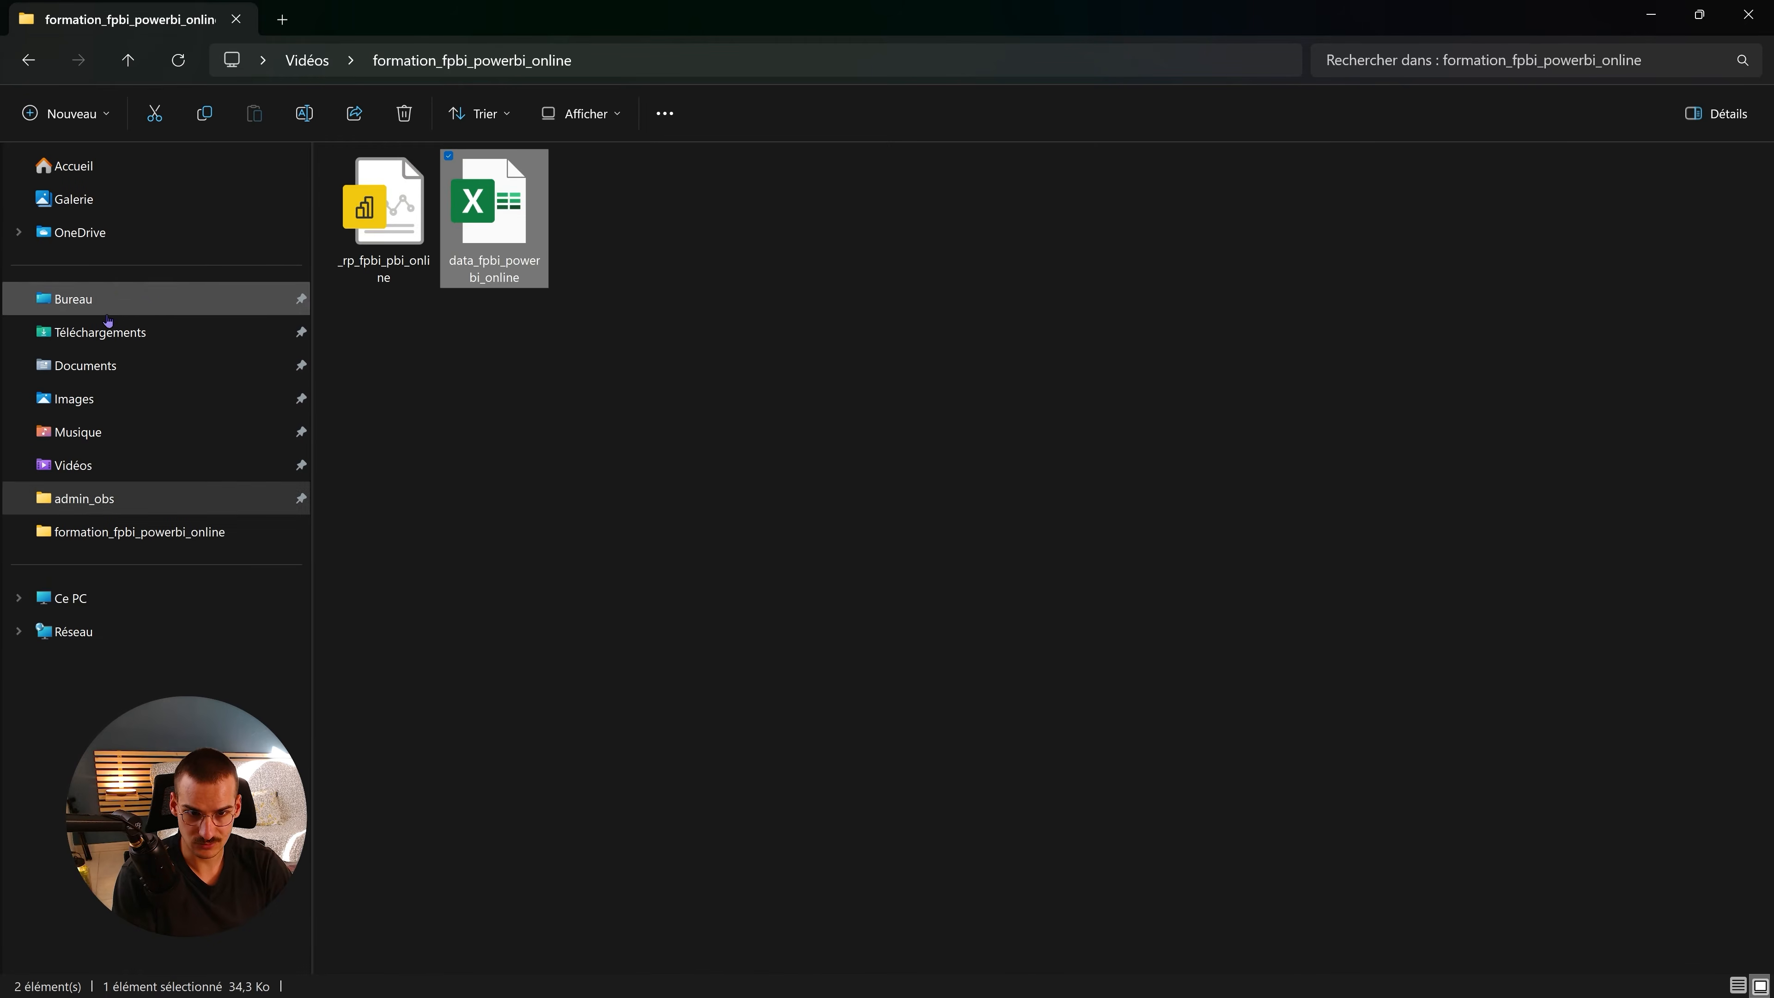
- Run the gateway installer from Téléchargements, accept 'J'accepte les conditions' and install it
left_click(105, 329)
double_click(514, 221)
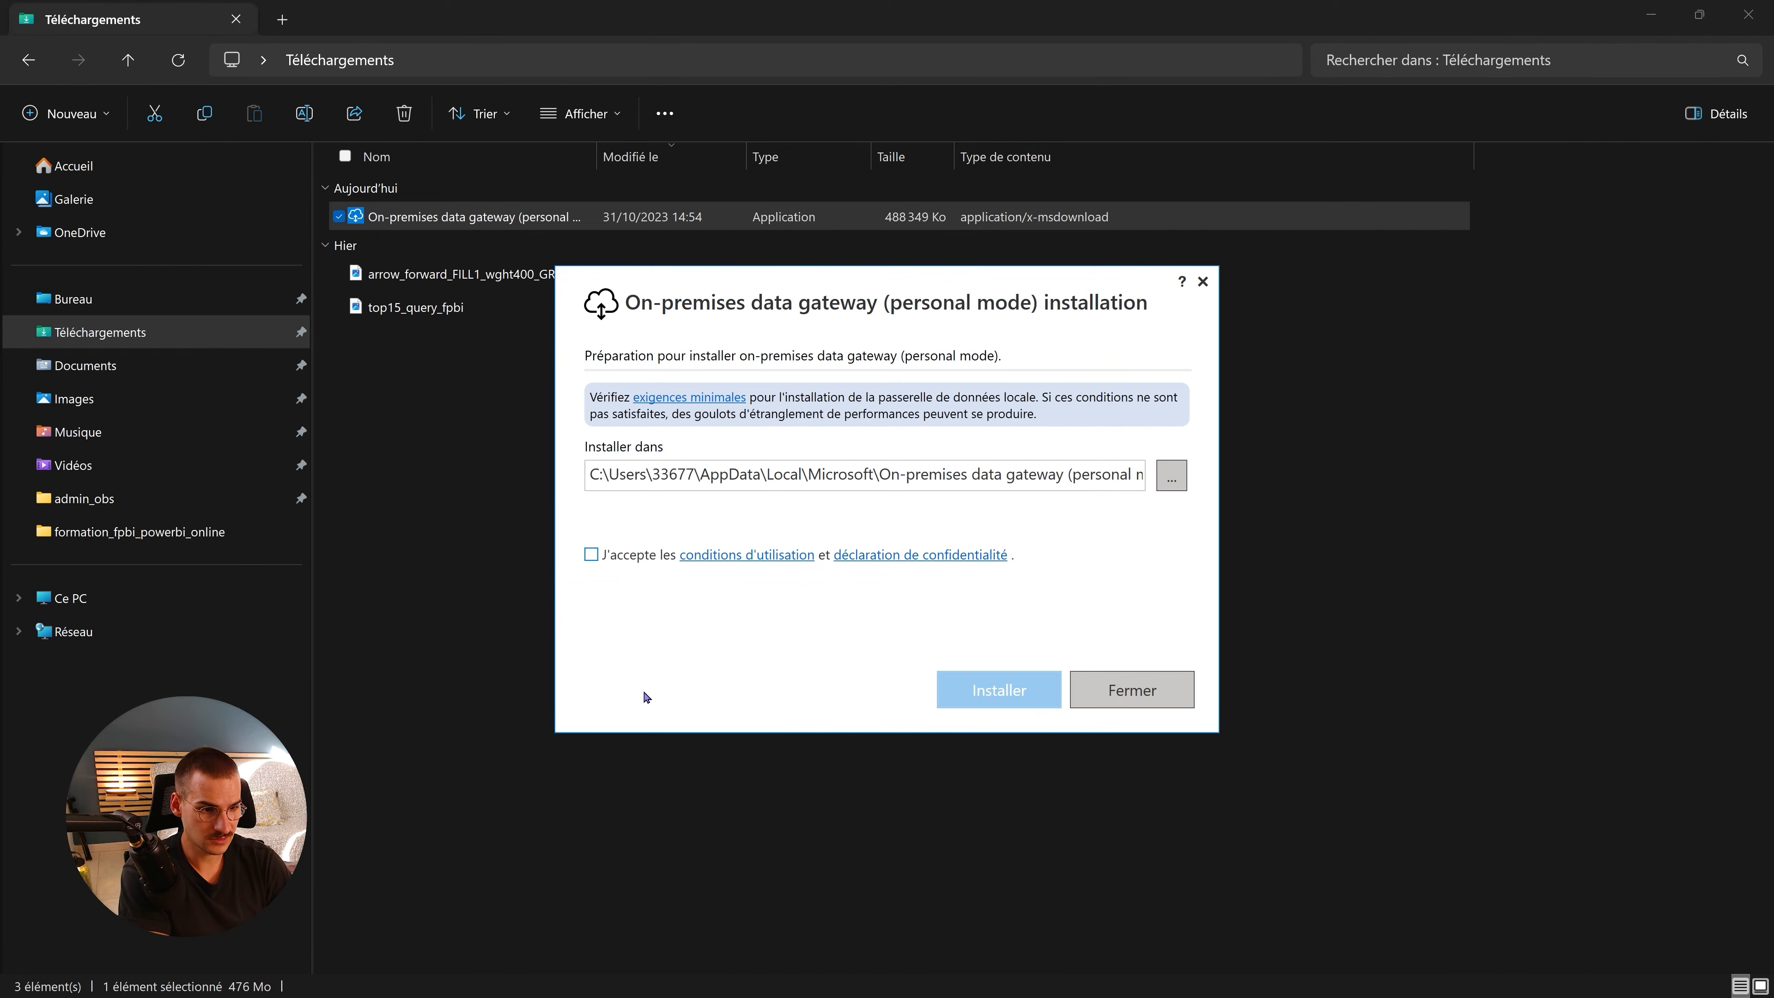
left_click(597, 556)
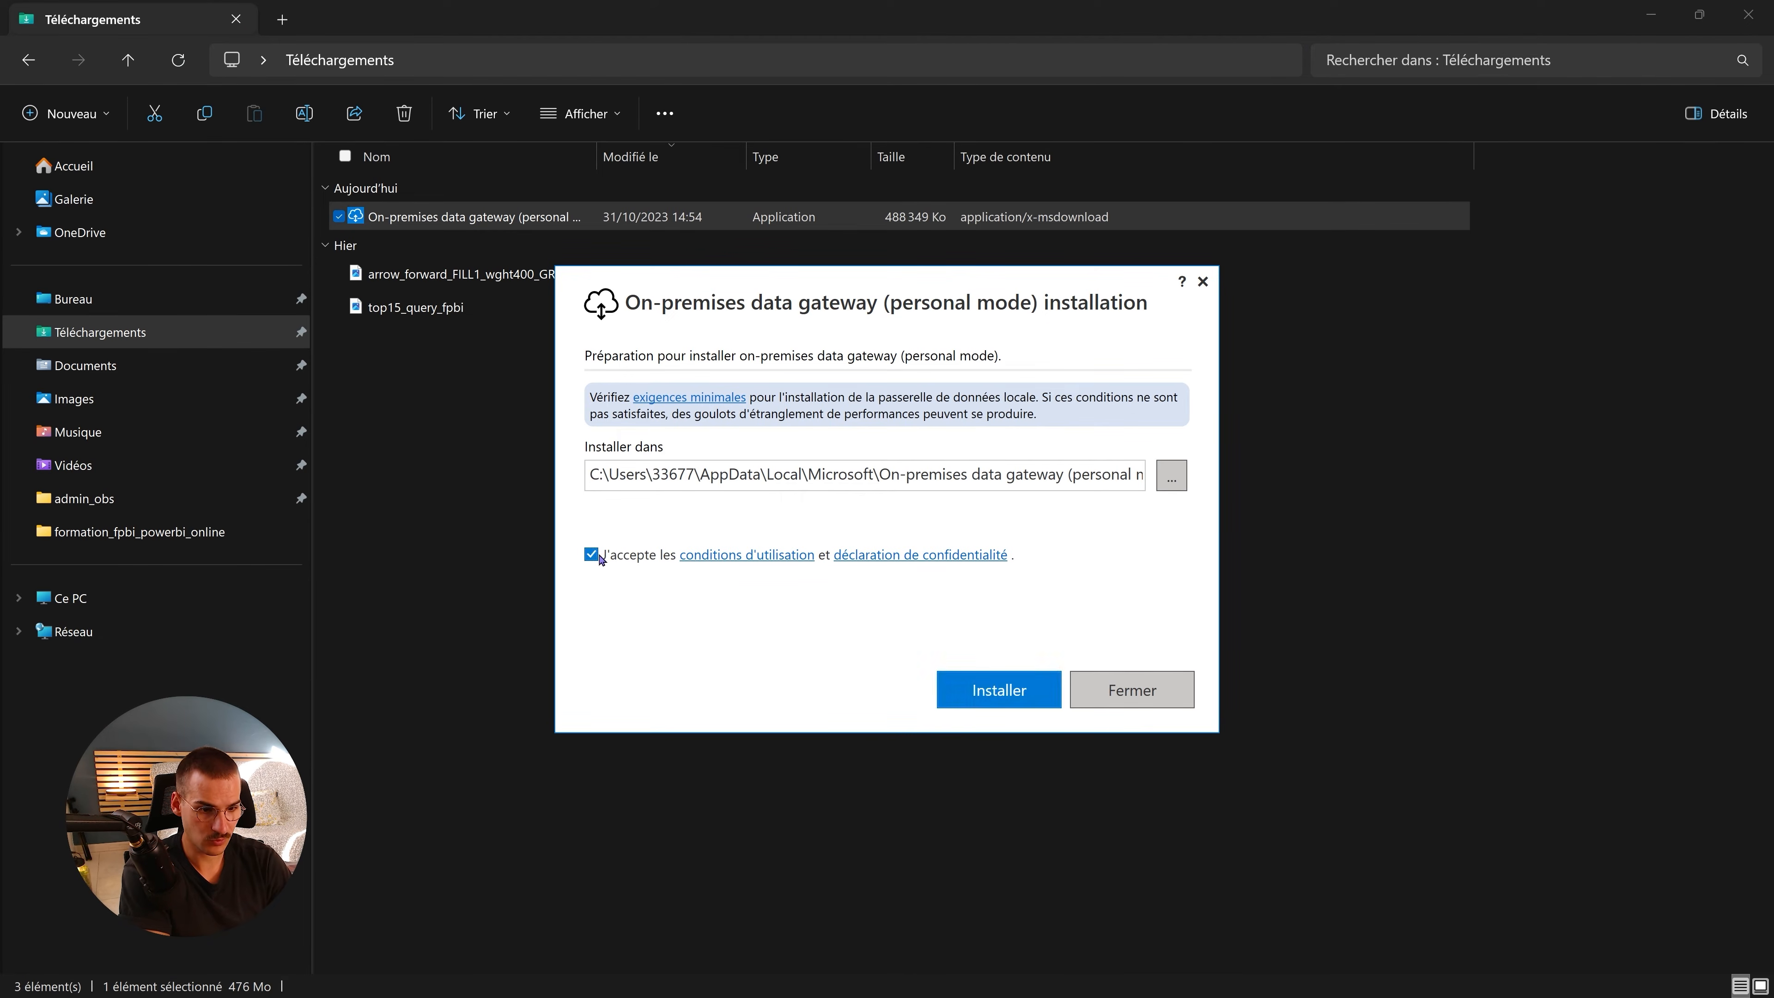
left_click(988, 691)
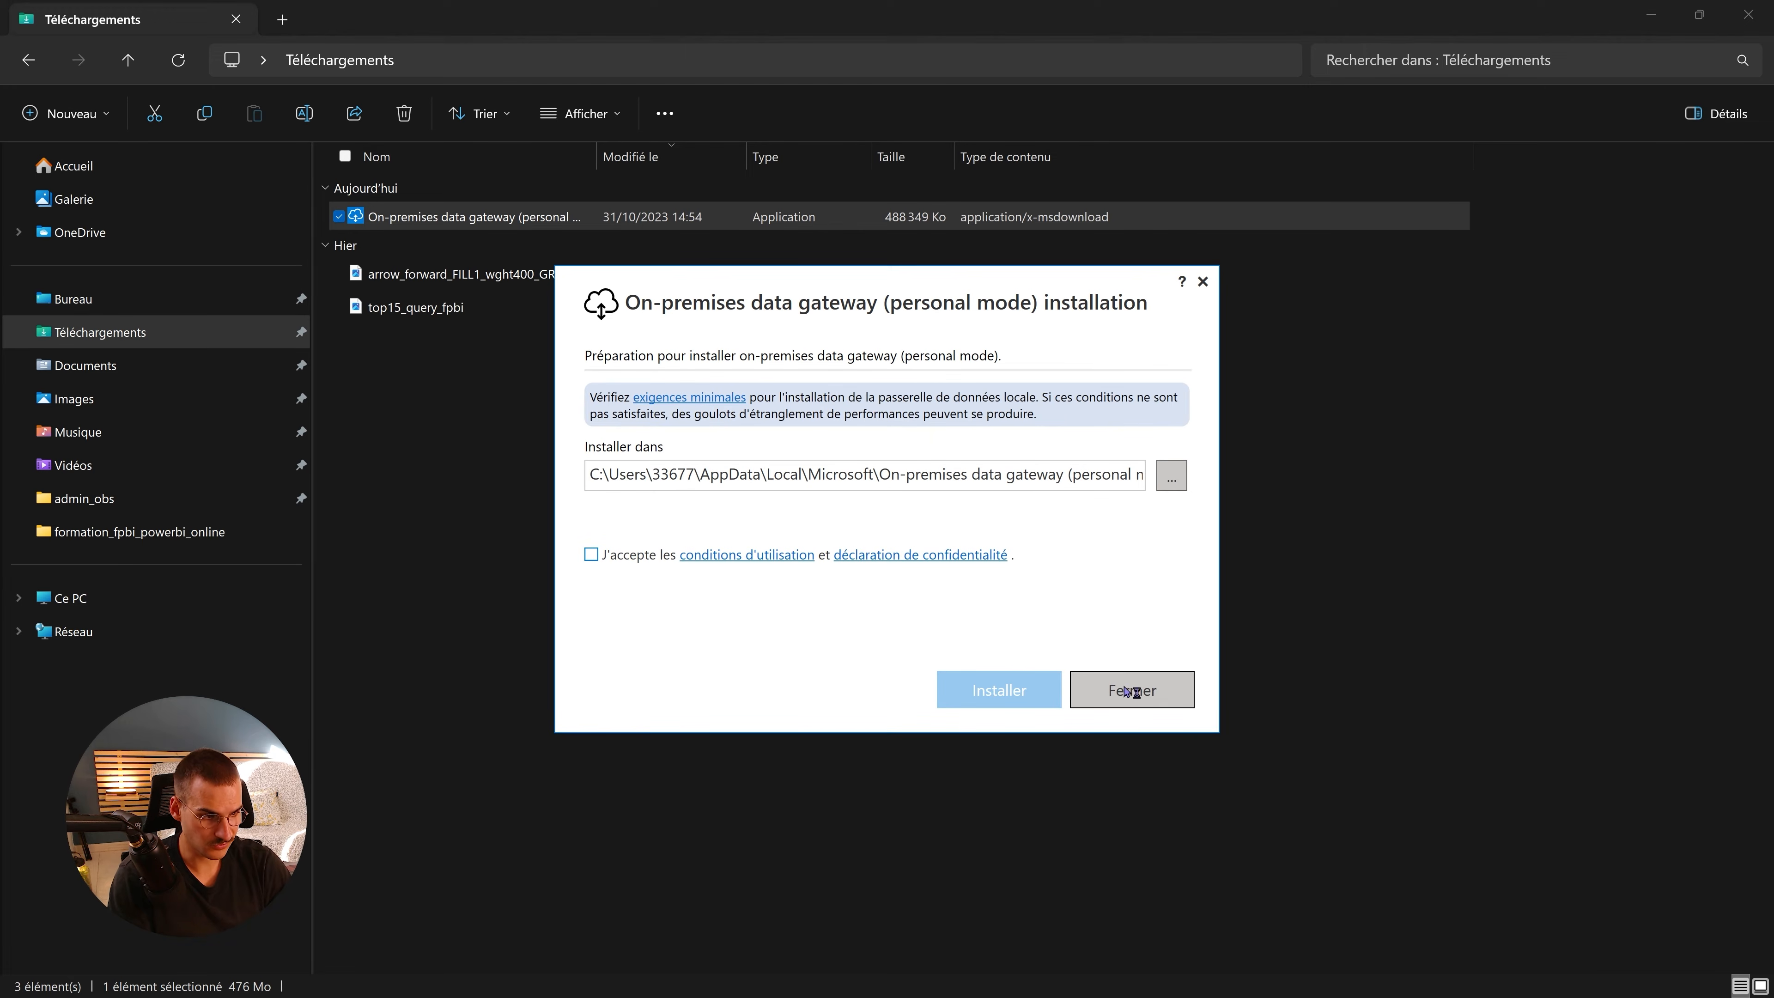
left_click(1144, 691)
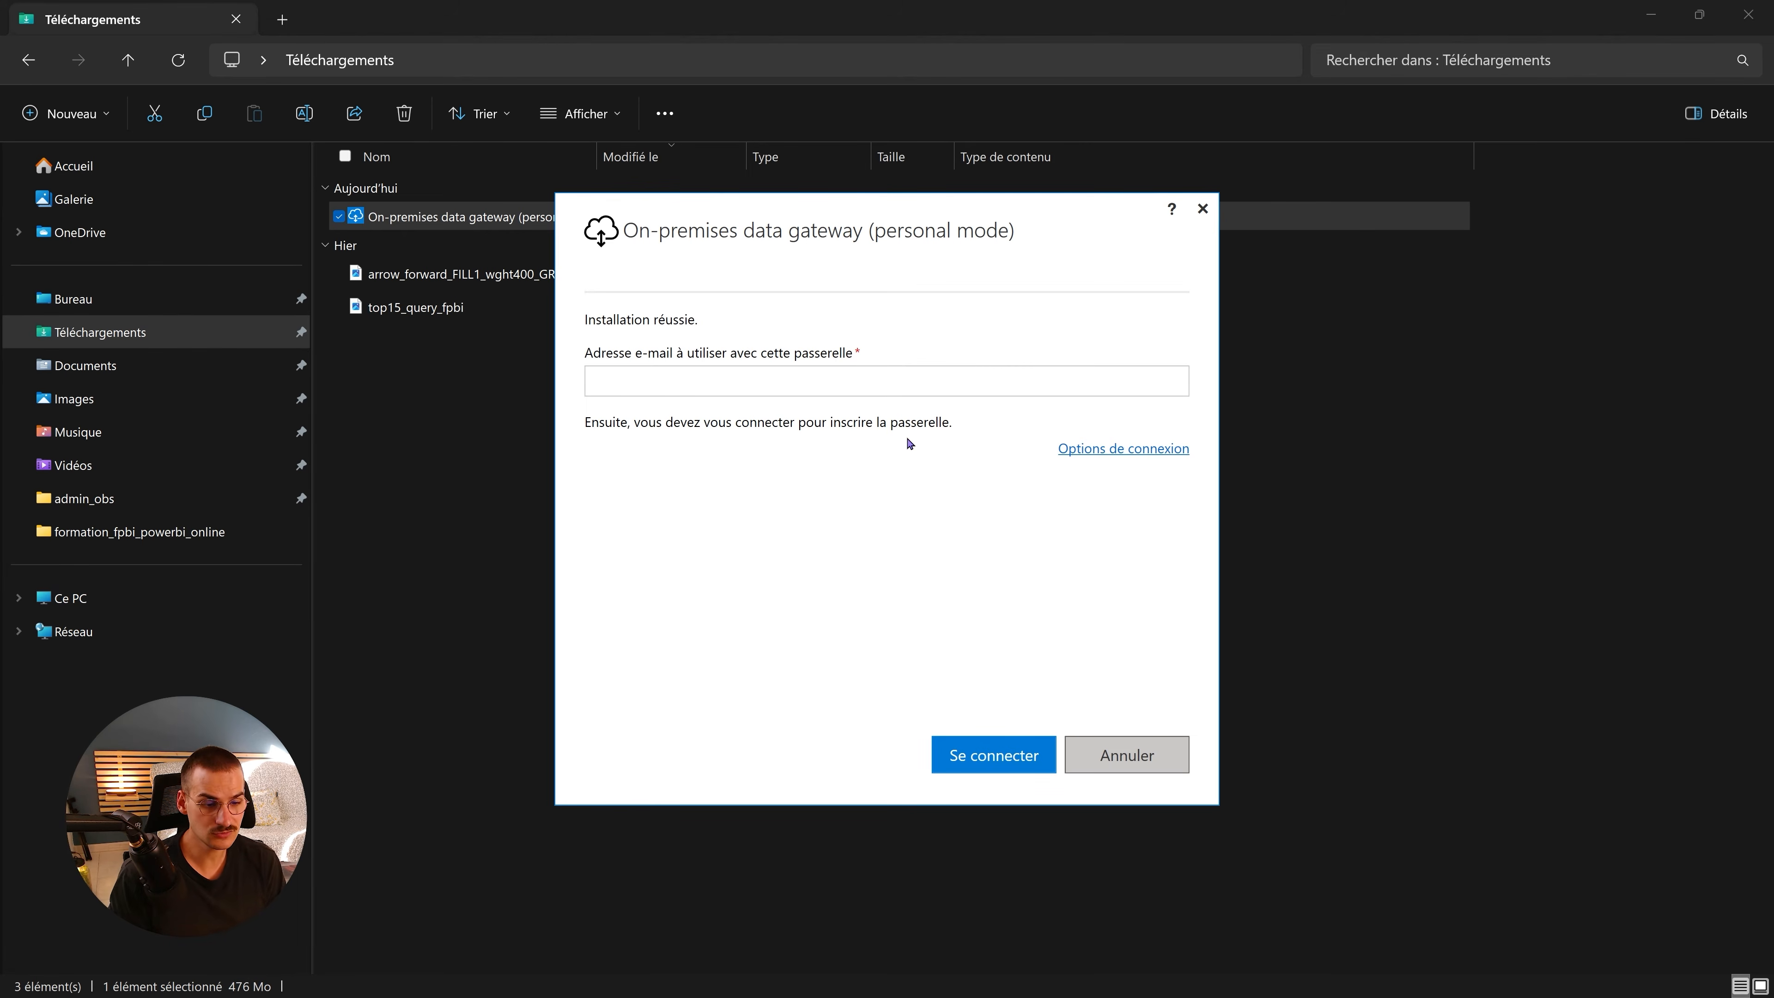
- Register the gateway with the account e-mail, sign in, then review Paramètres de service and Diagnostics
left_click(962, 383)
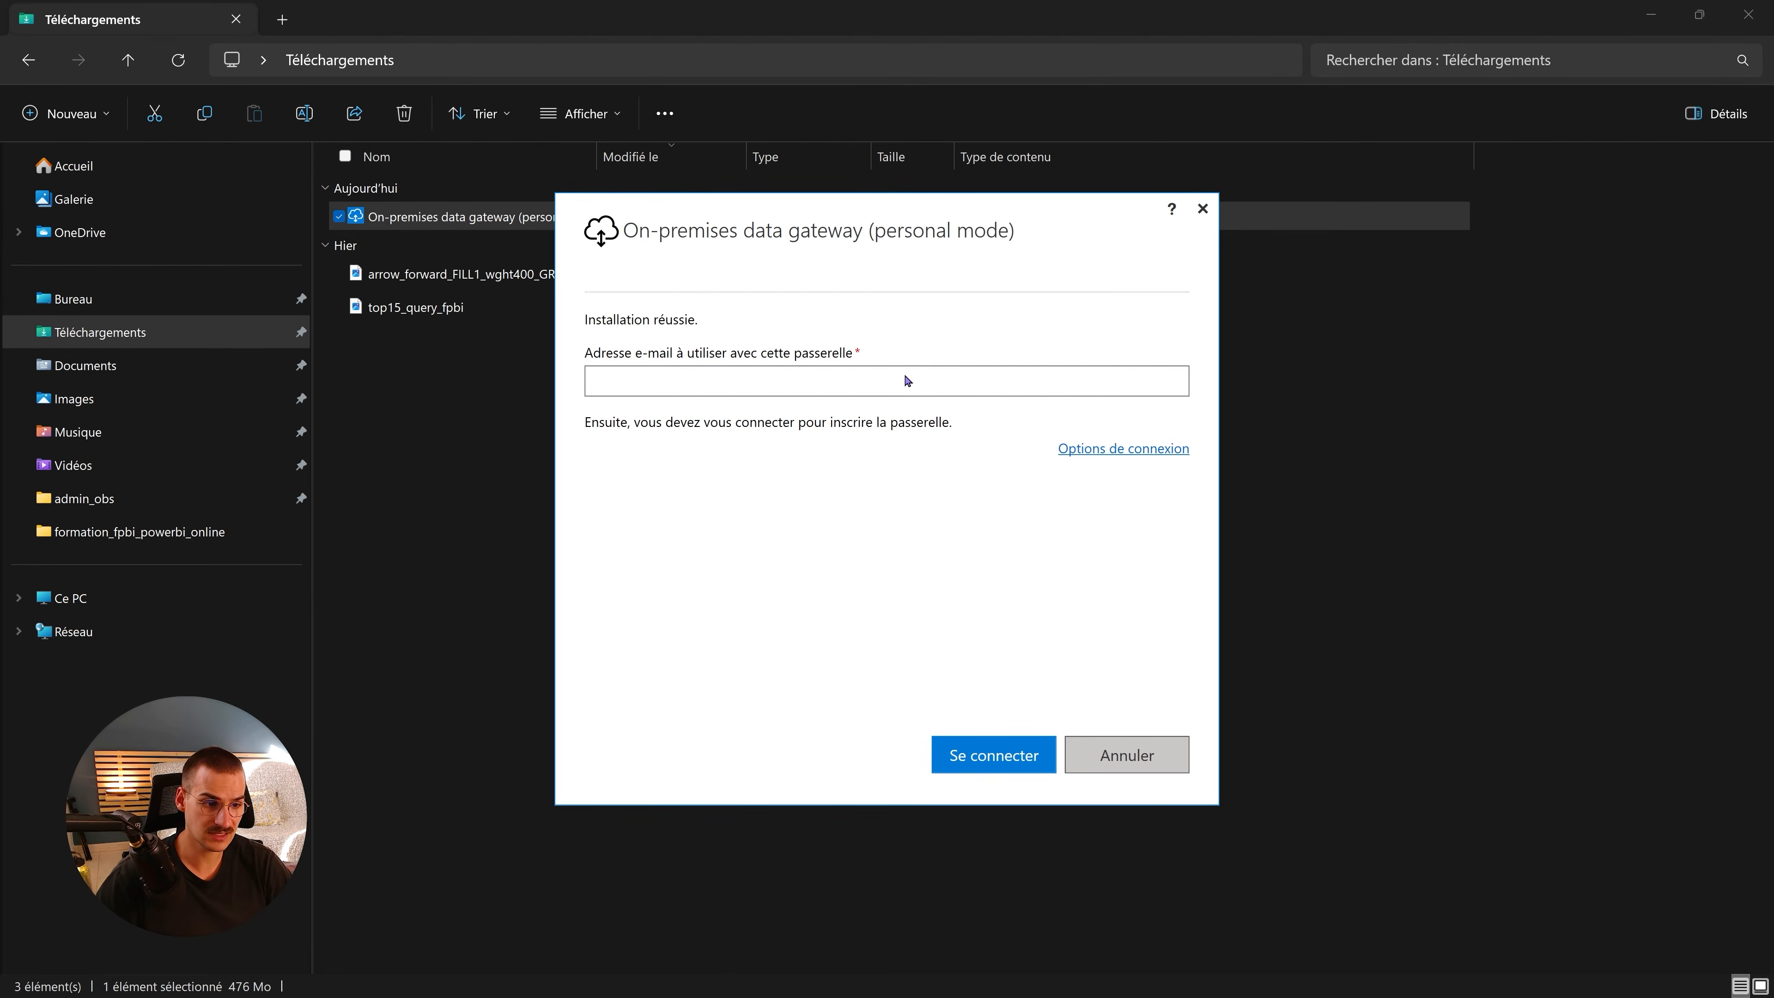
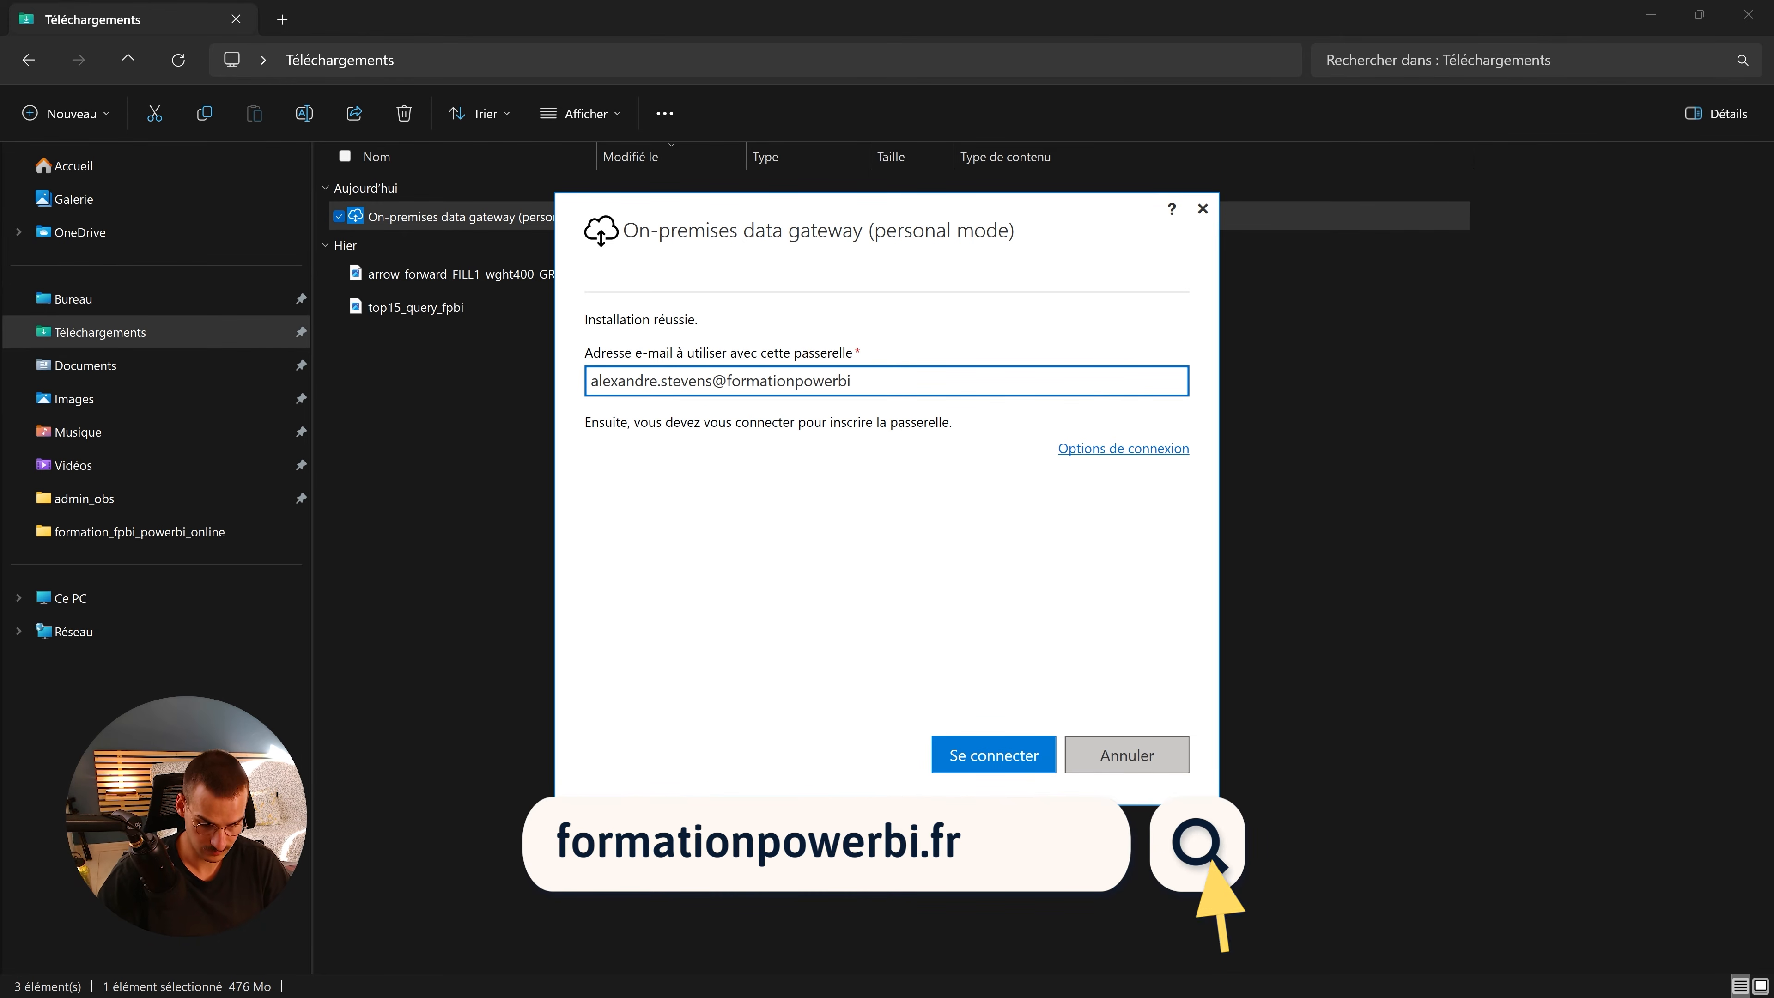
left_click(971, 763)
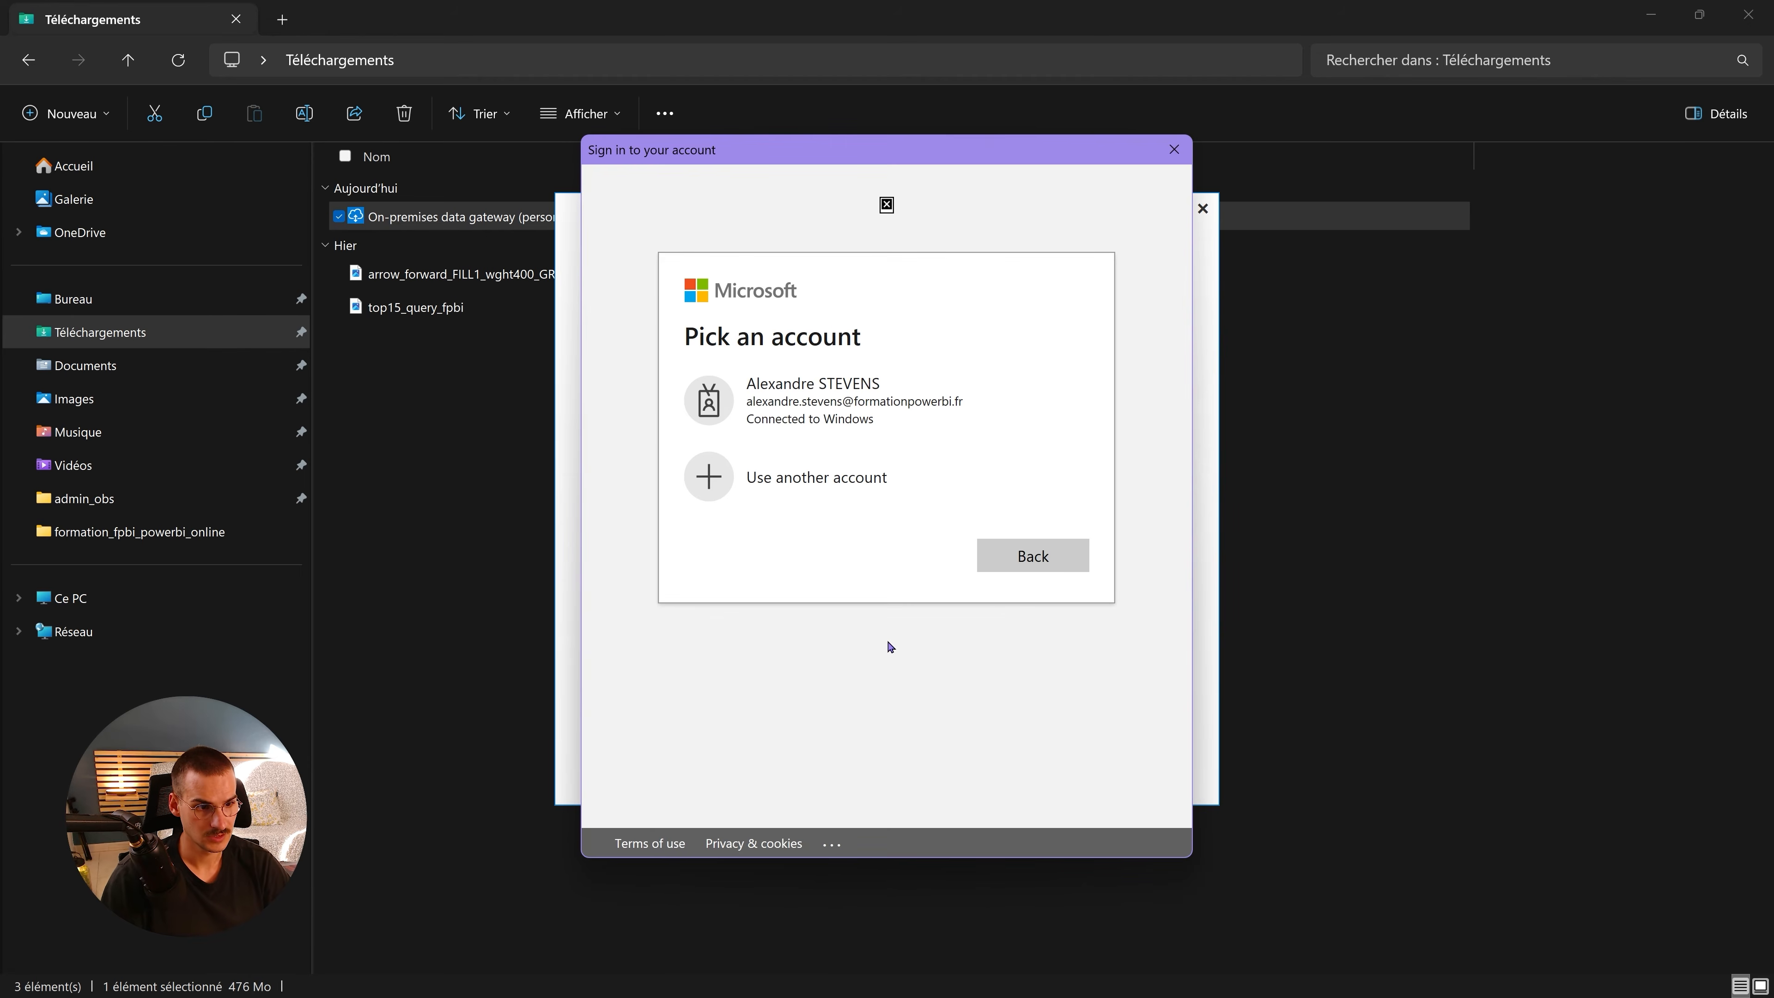
left_click(873, 421)
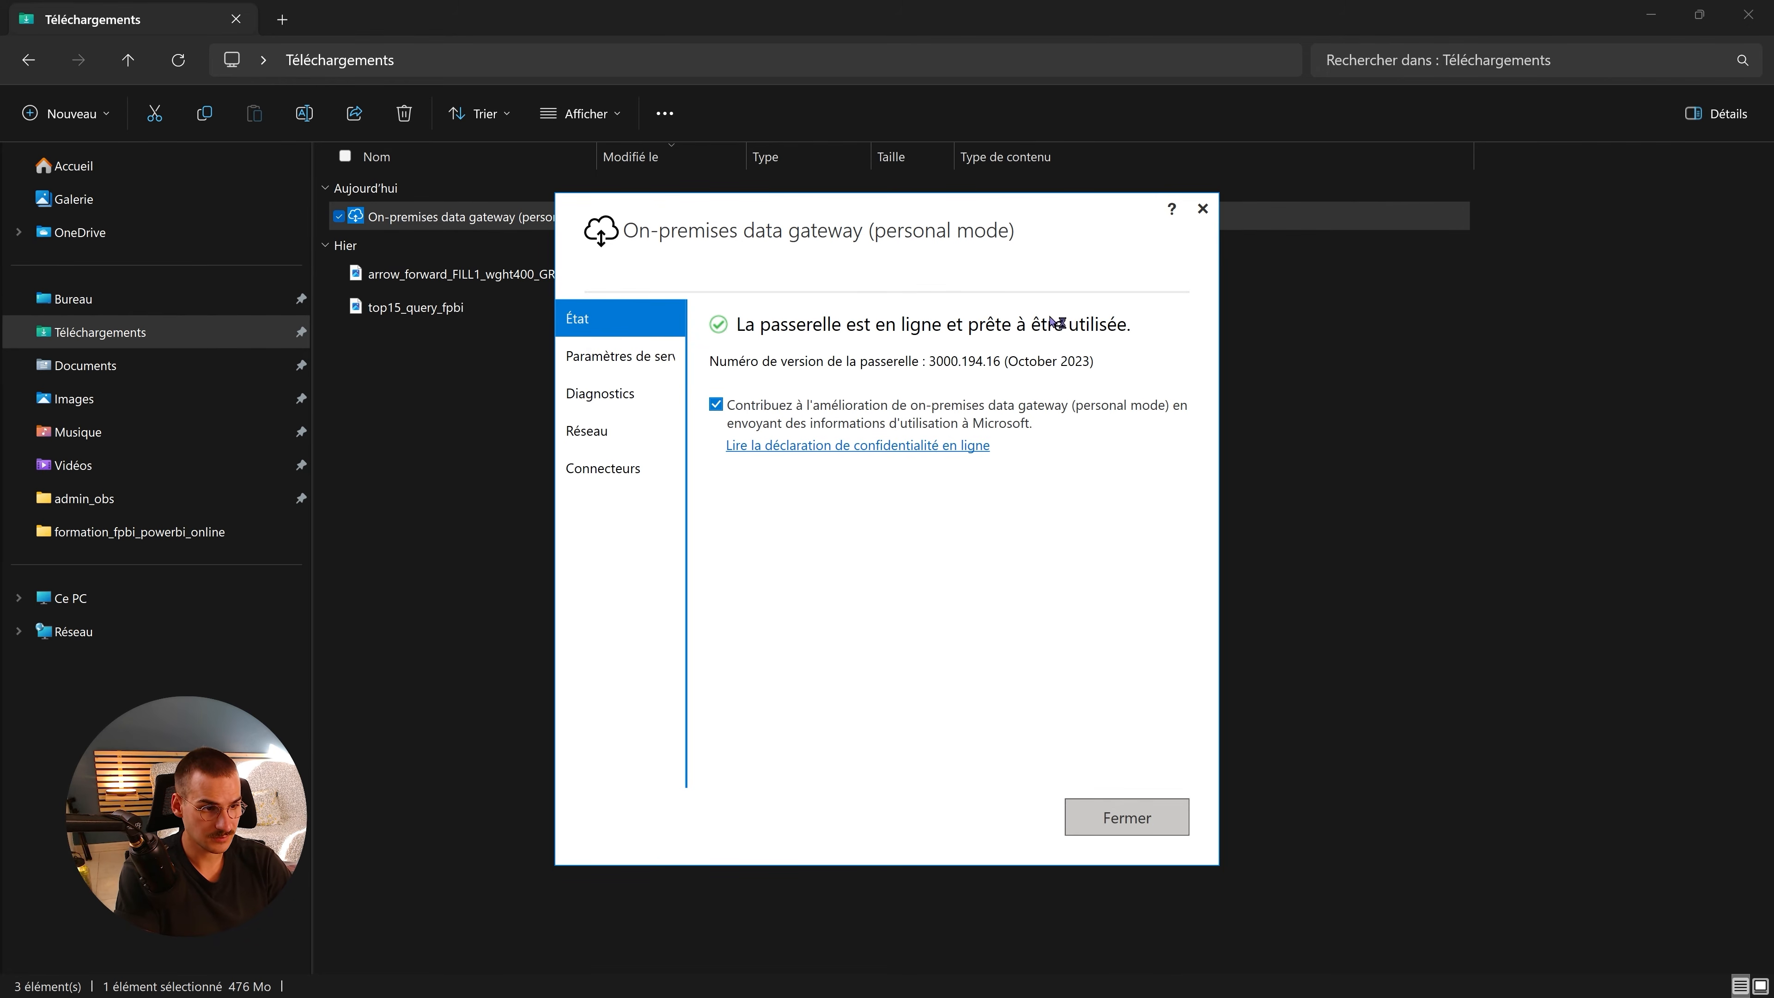
left_click(618, 359)
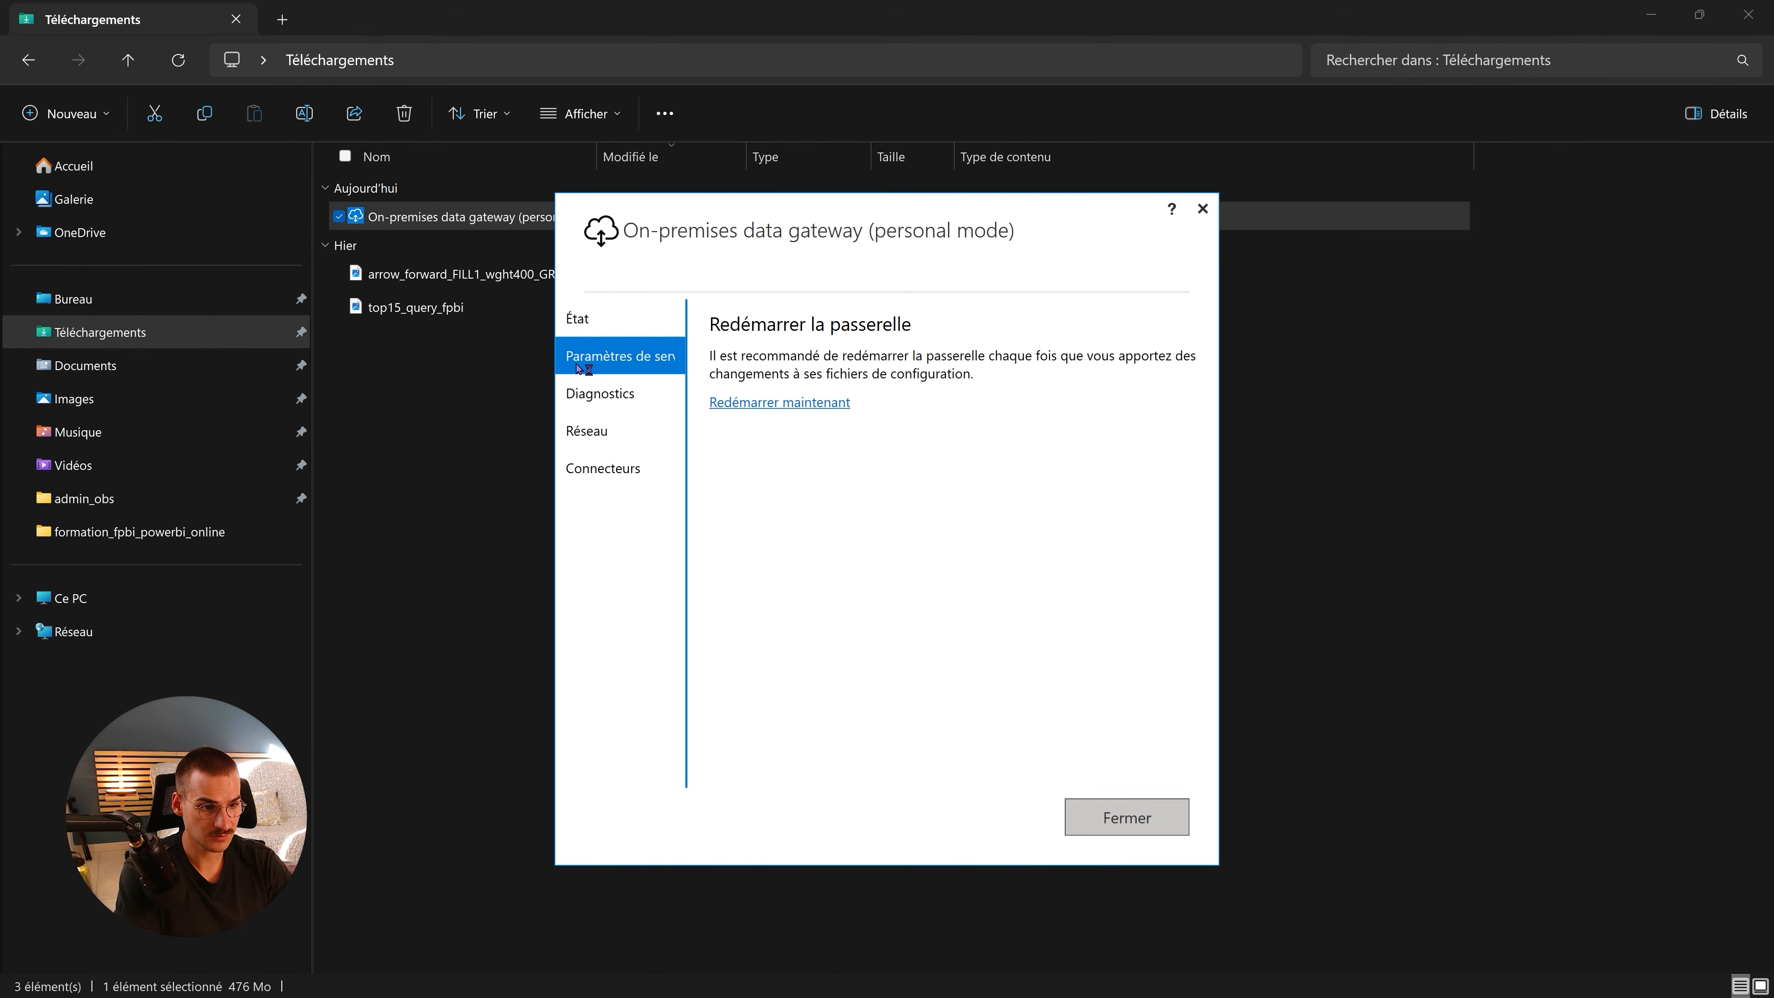
left_click(627, 396)
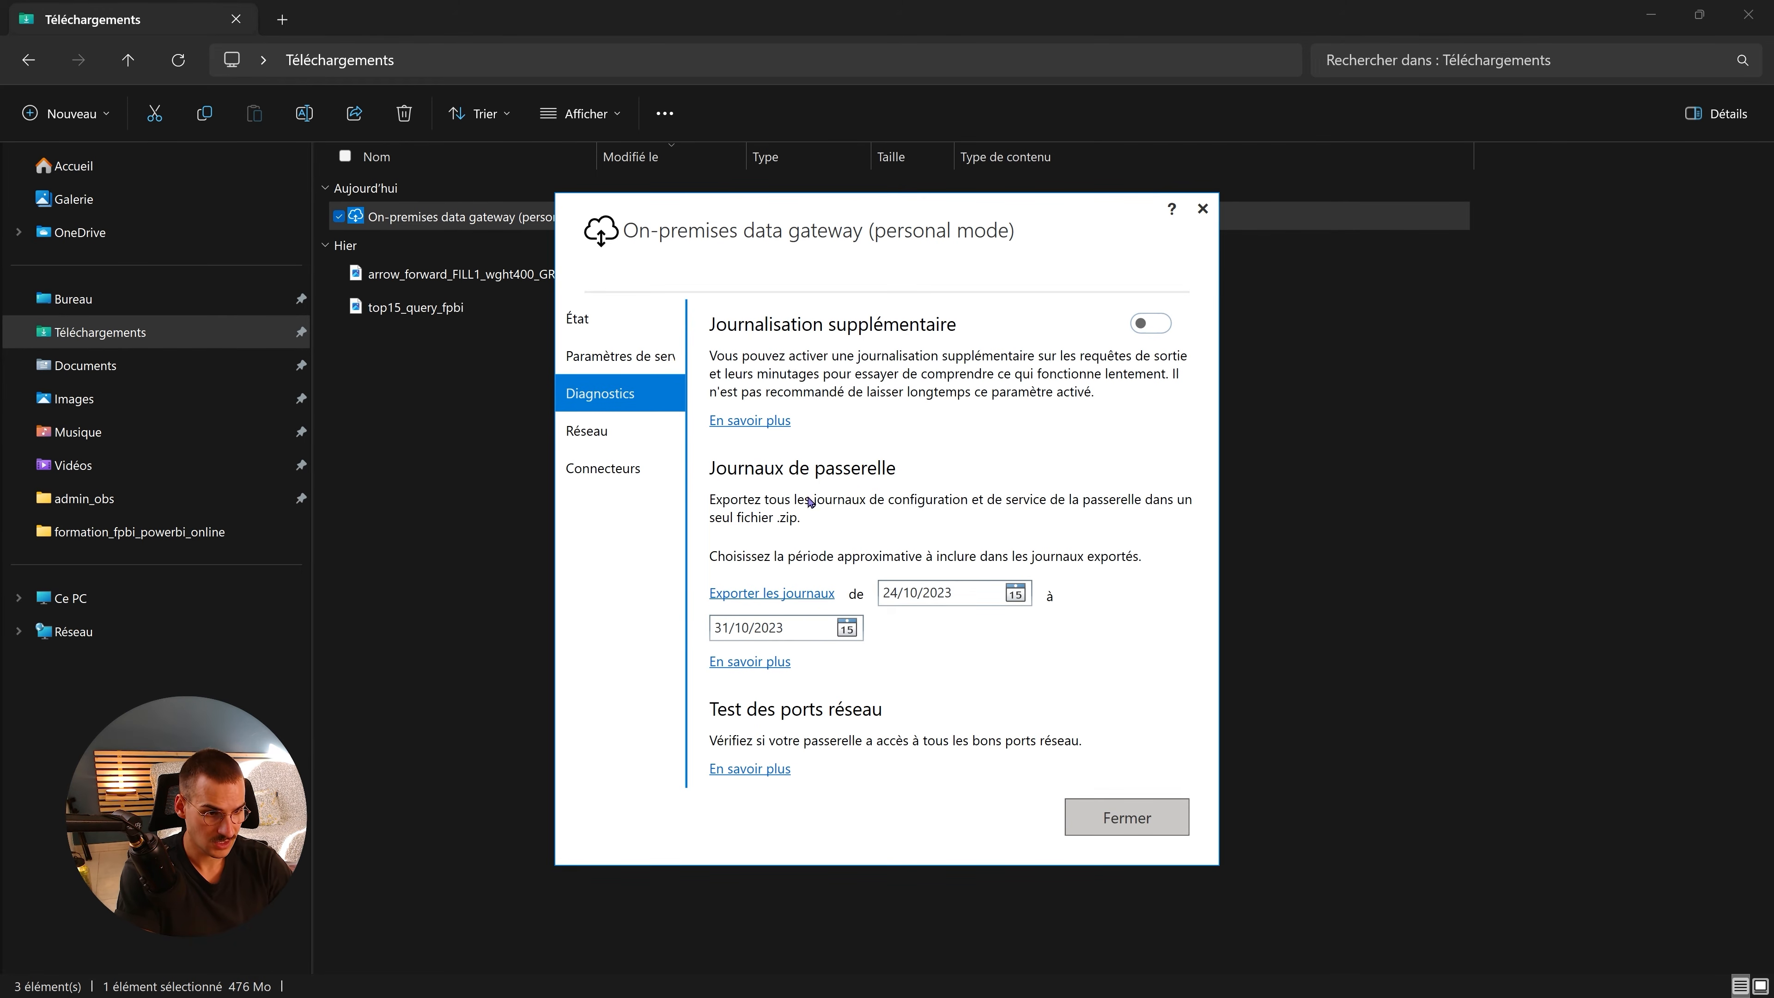
- Review the gateway's Réseau and Connecteurs tabs, then return to État showing version 3000.194.16 online
left_click(614, 438)
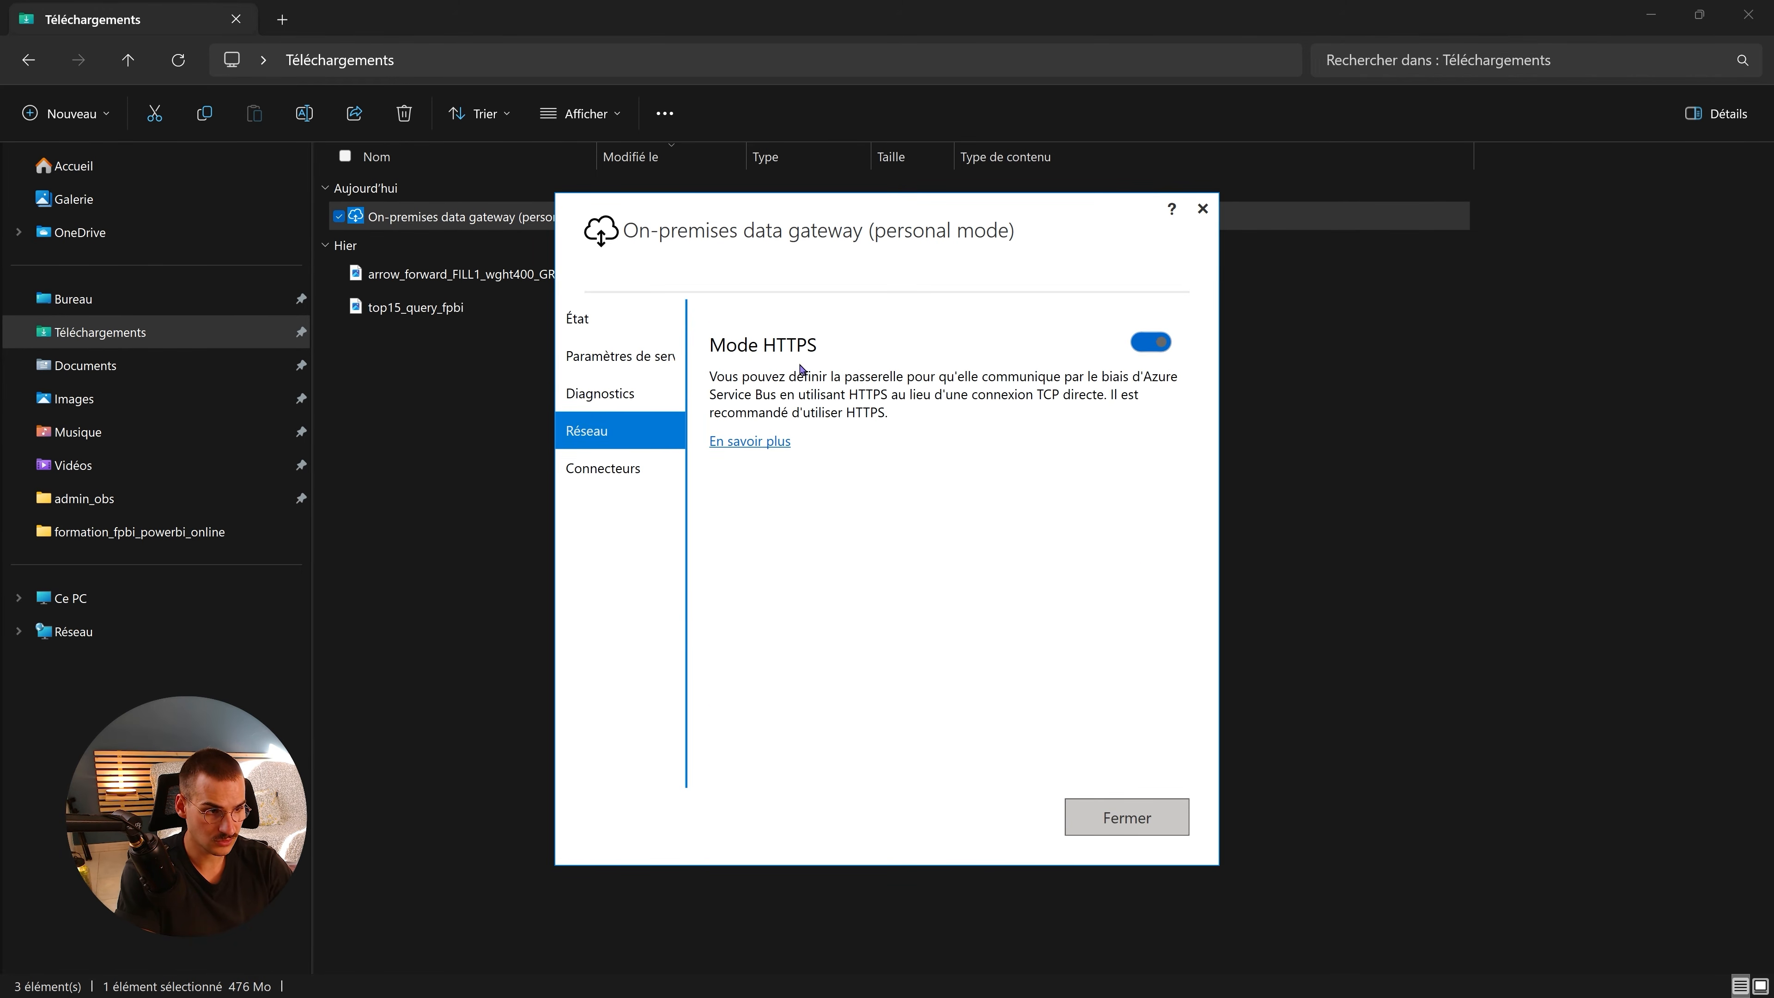
left_click(619, 474)
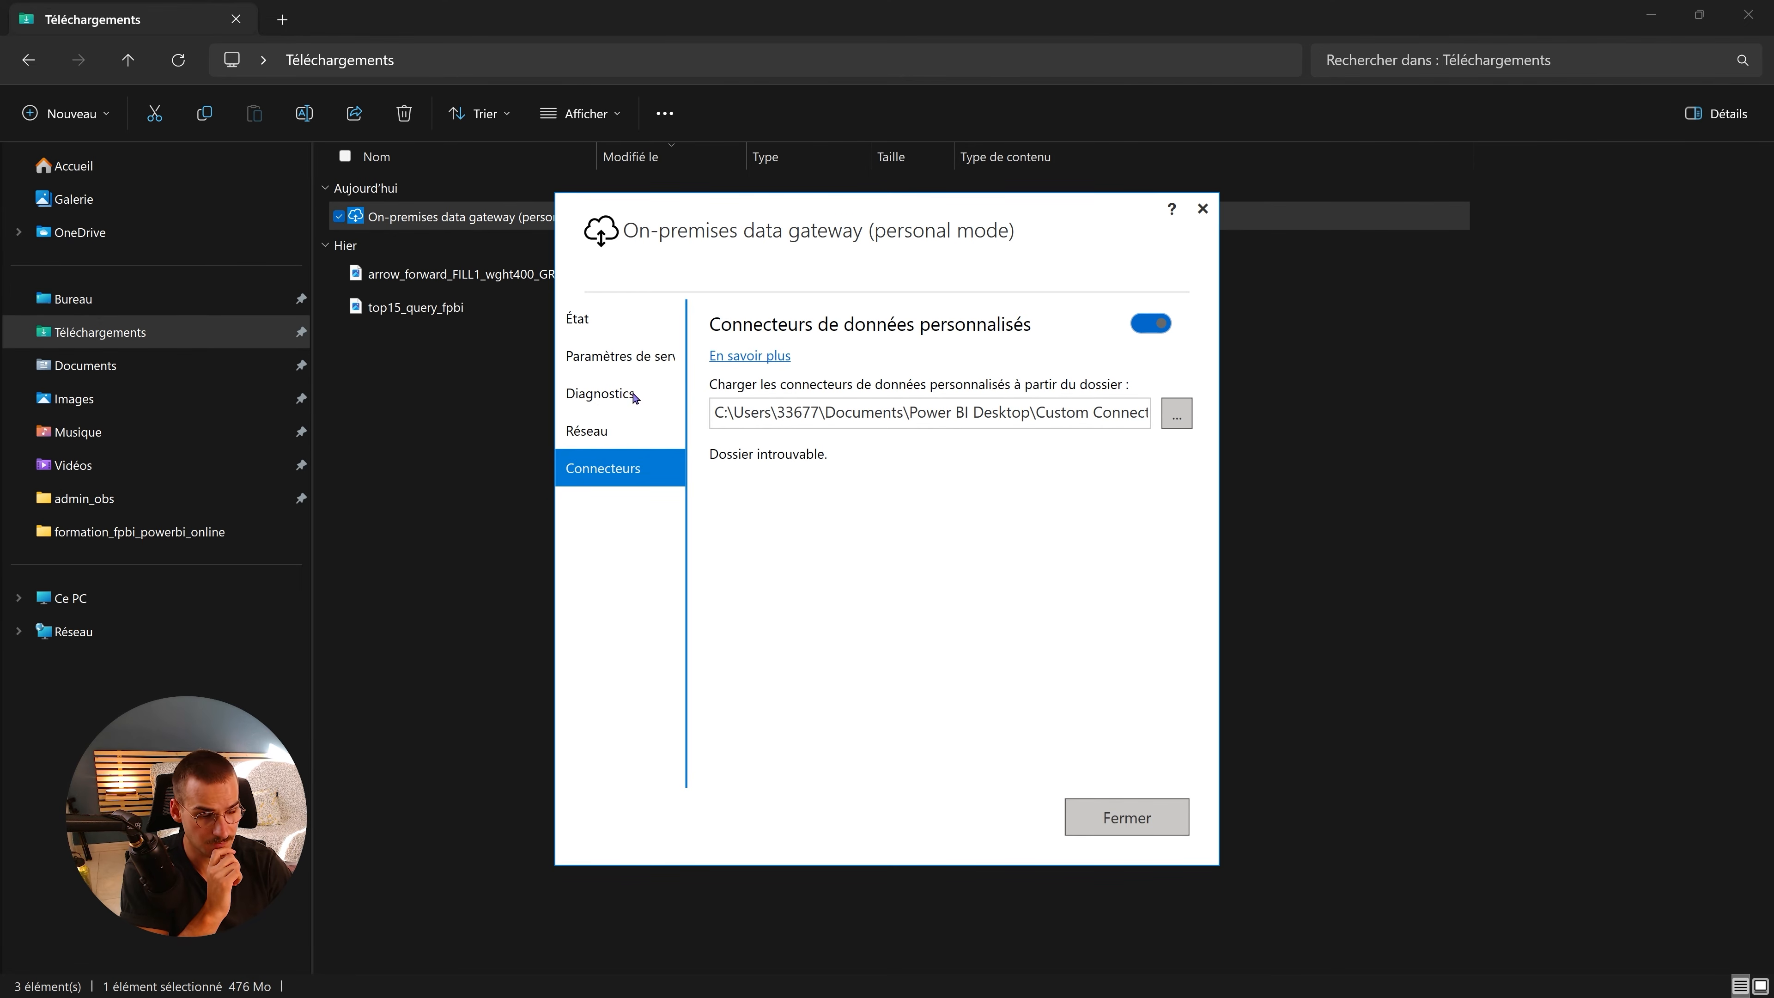
left_click(613, 315)
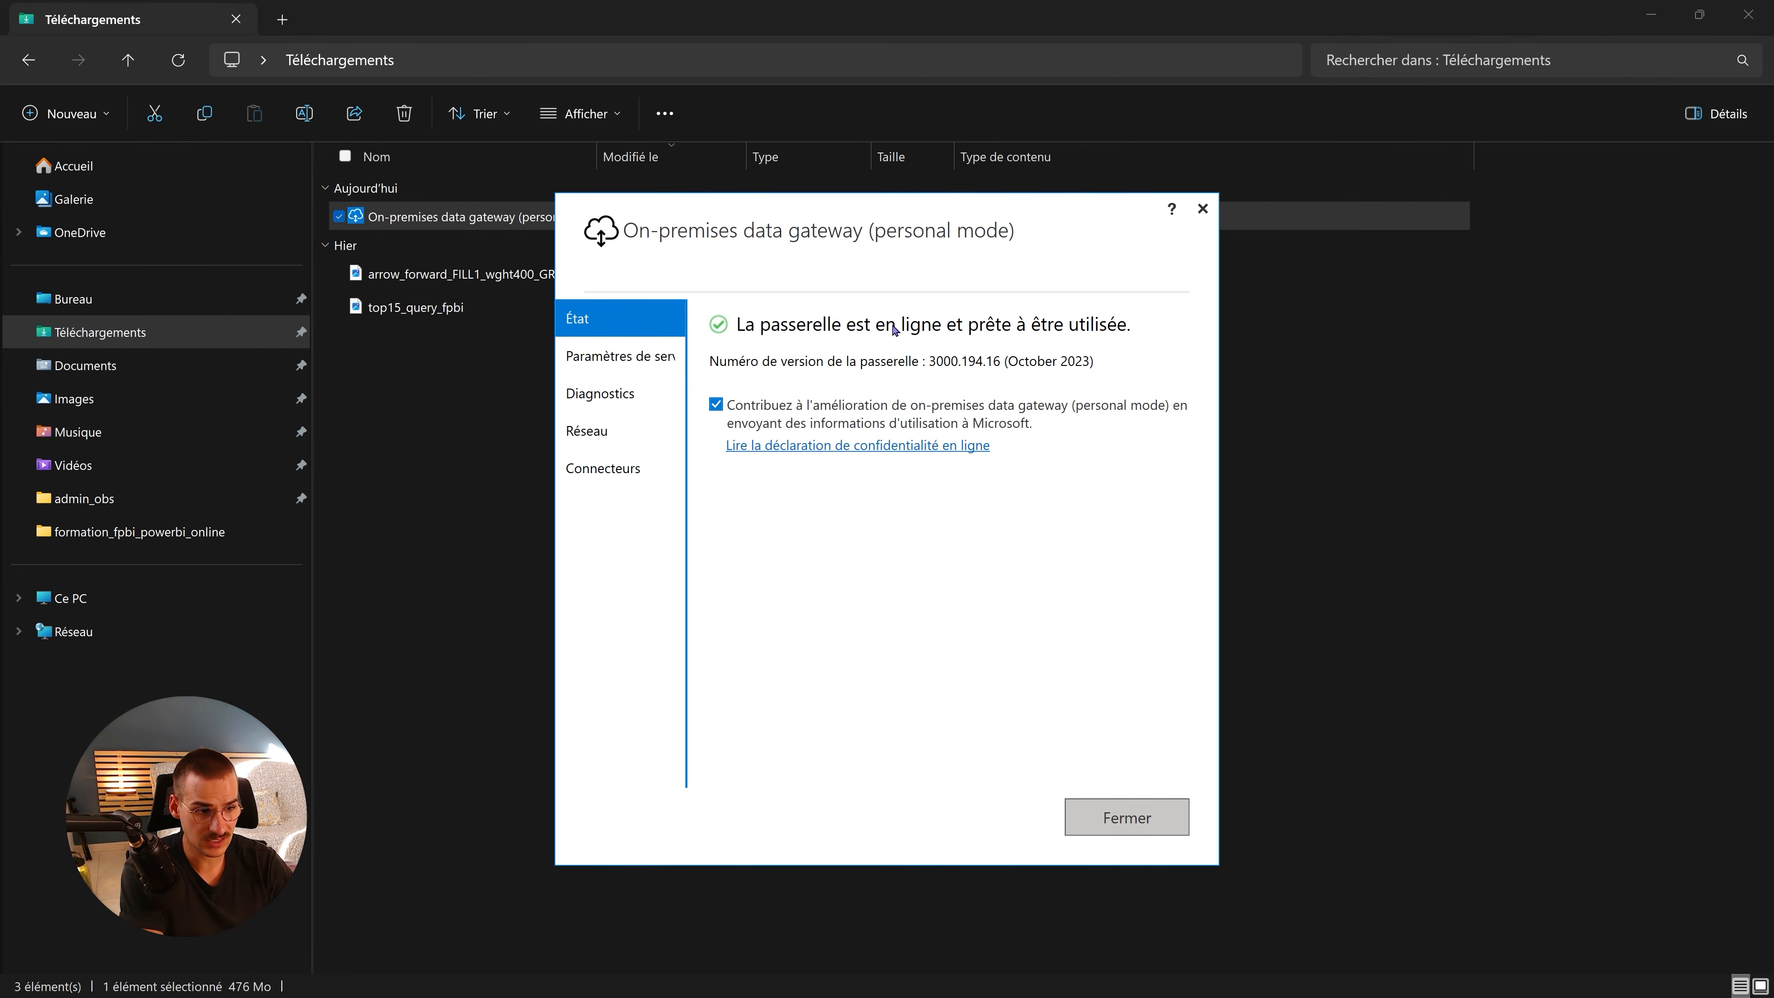
- Close the gateway window, return to Chrome and reload the dataset settings page
left_click(1127, 819)
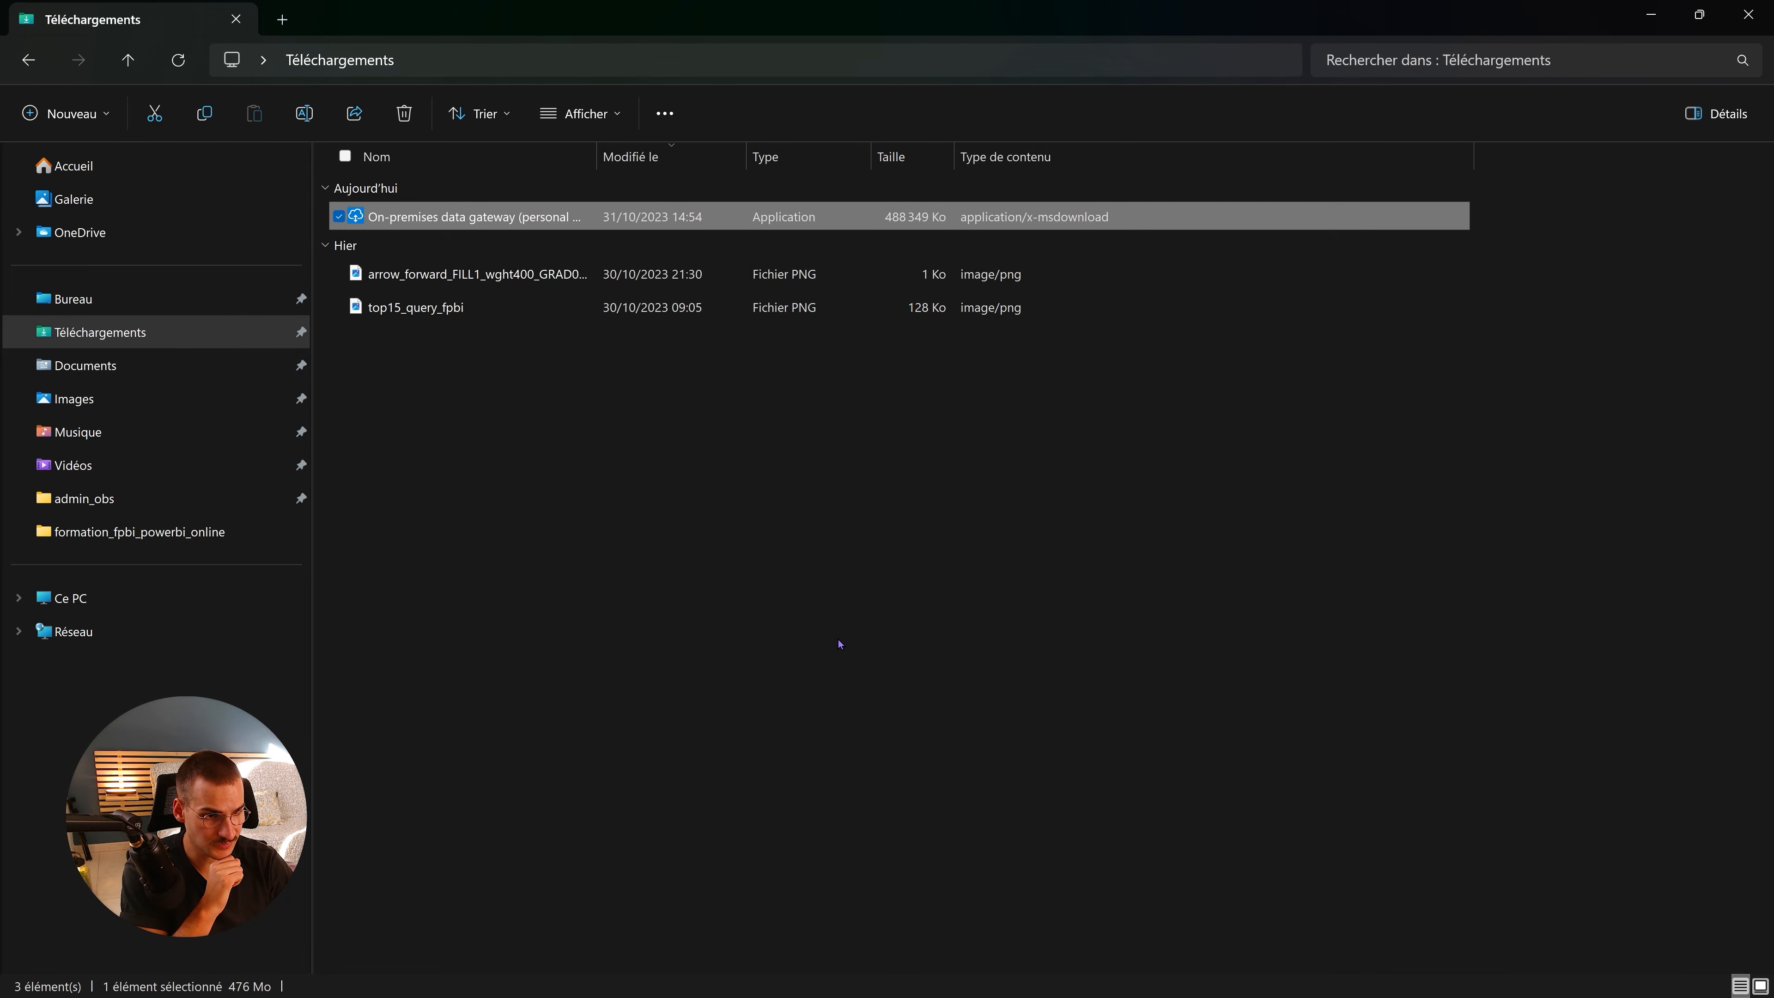
key("super+Tab")
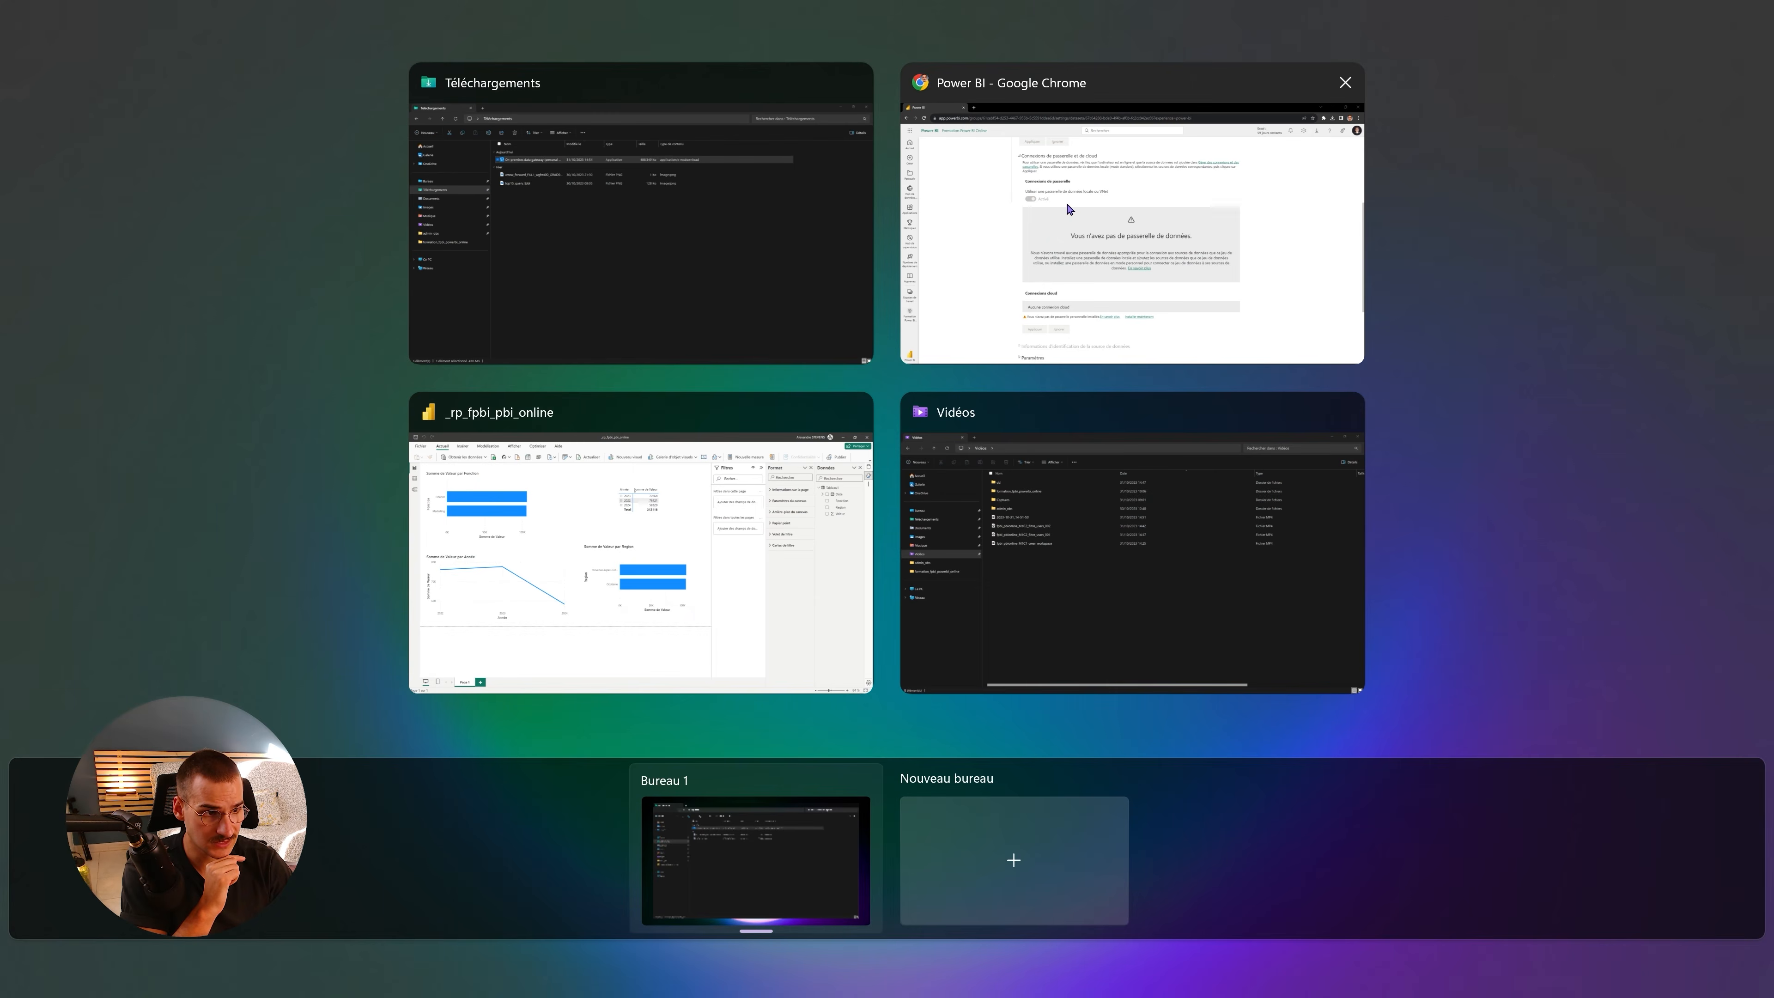
left_click(1069, 209)
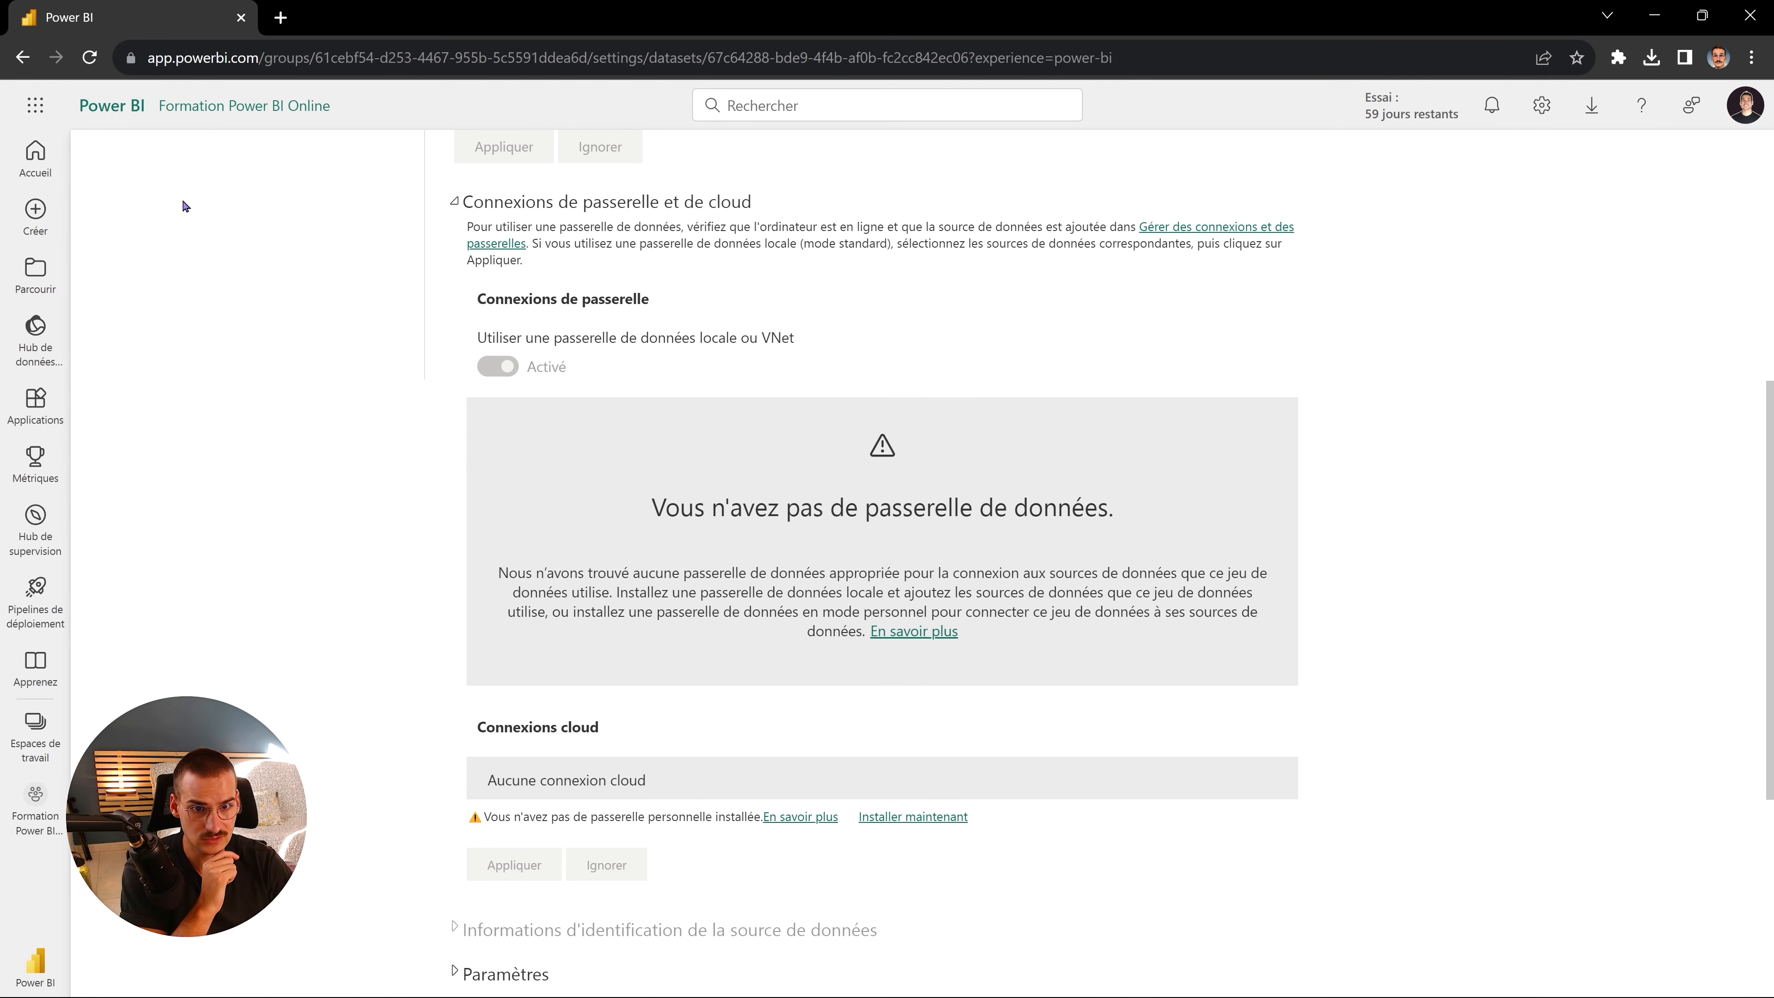
left_click(91, 59)
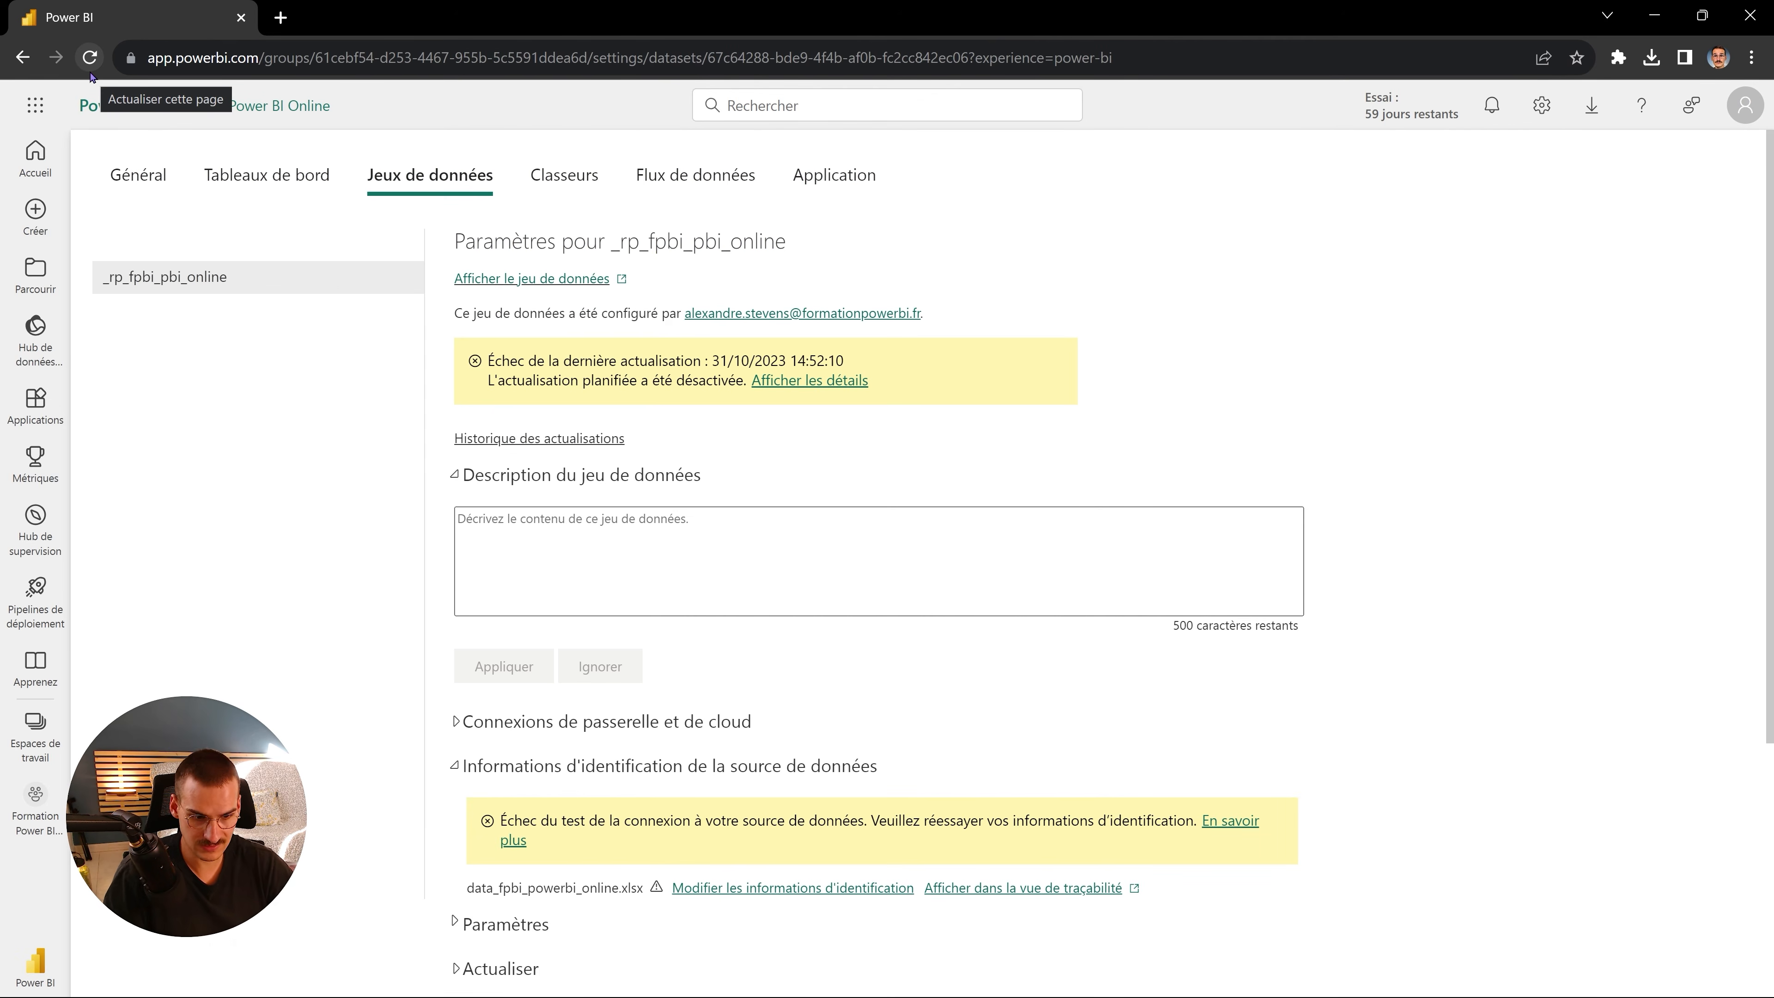
- Map the dataset to the Passerelle personnelle under 'Connexions de passerelle et de cloud' and apply
scroll(917, 755, "down", 1)
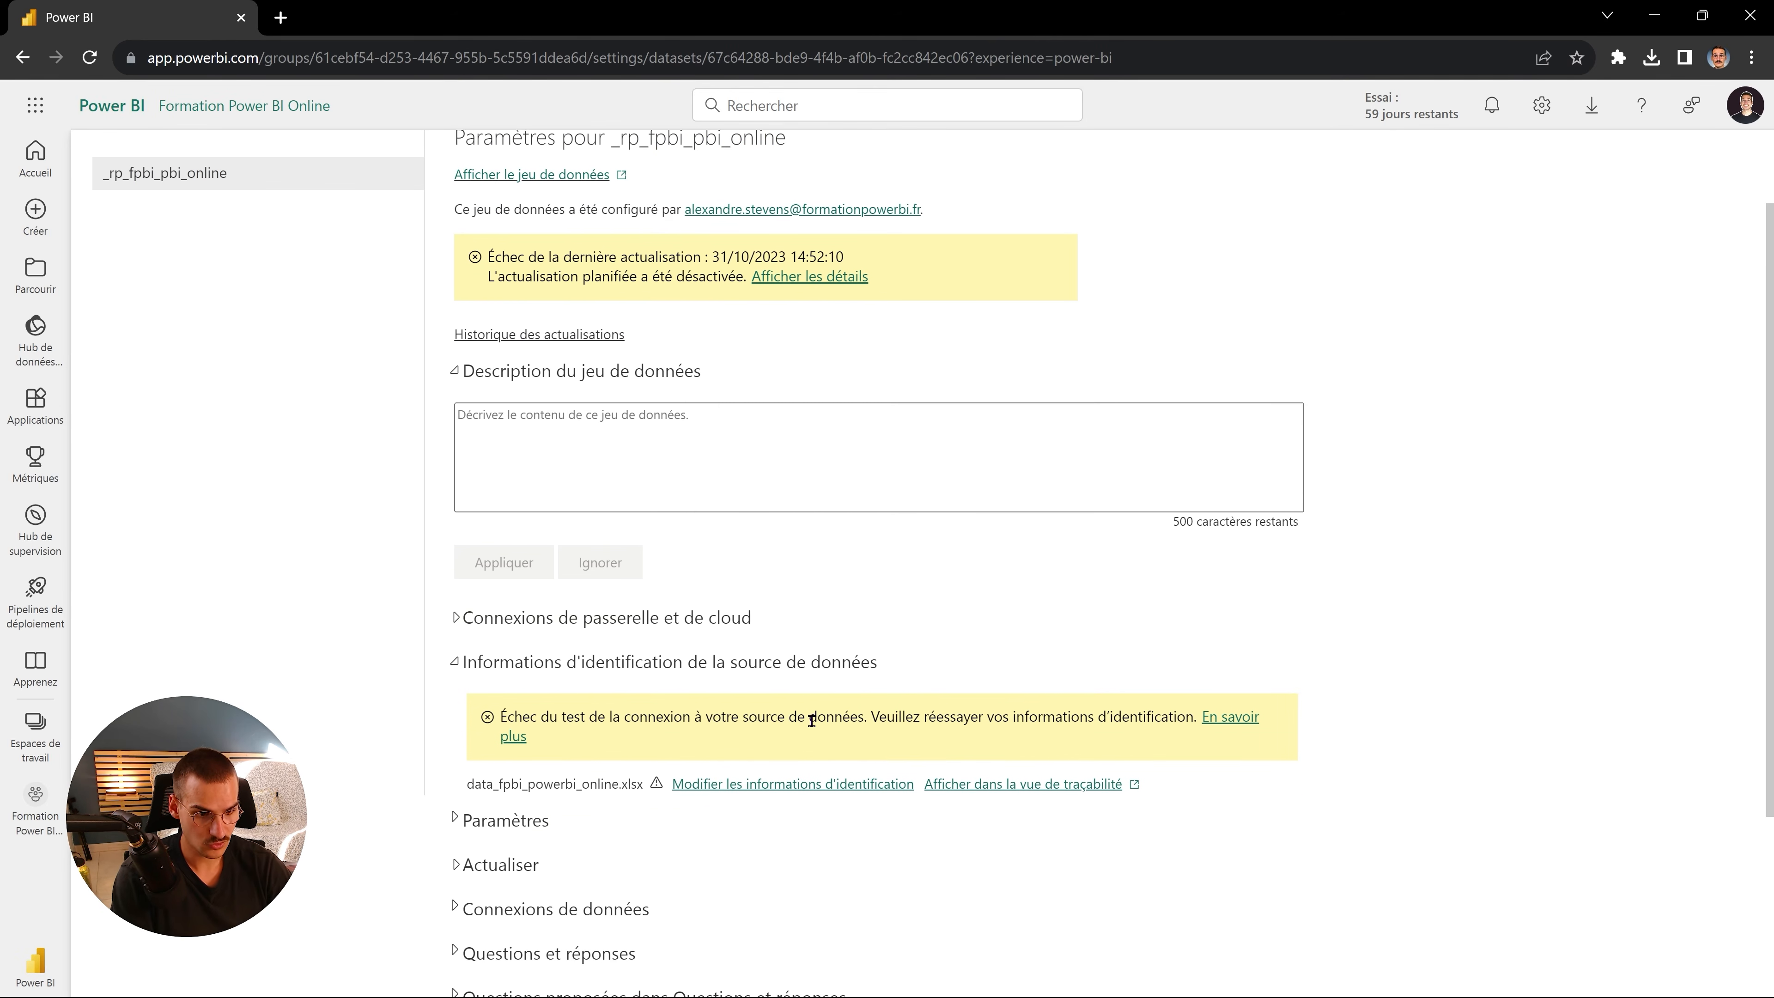
scroll(813, 720, "down", 1)
left_click(567, 514)
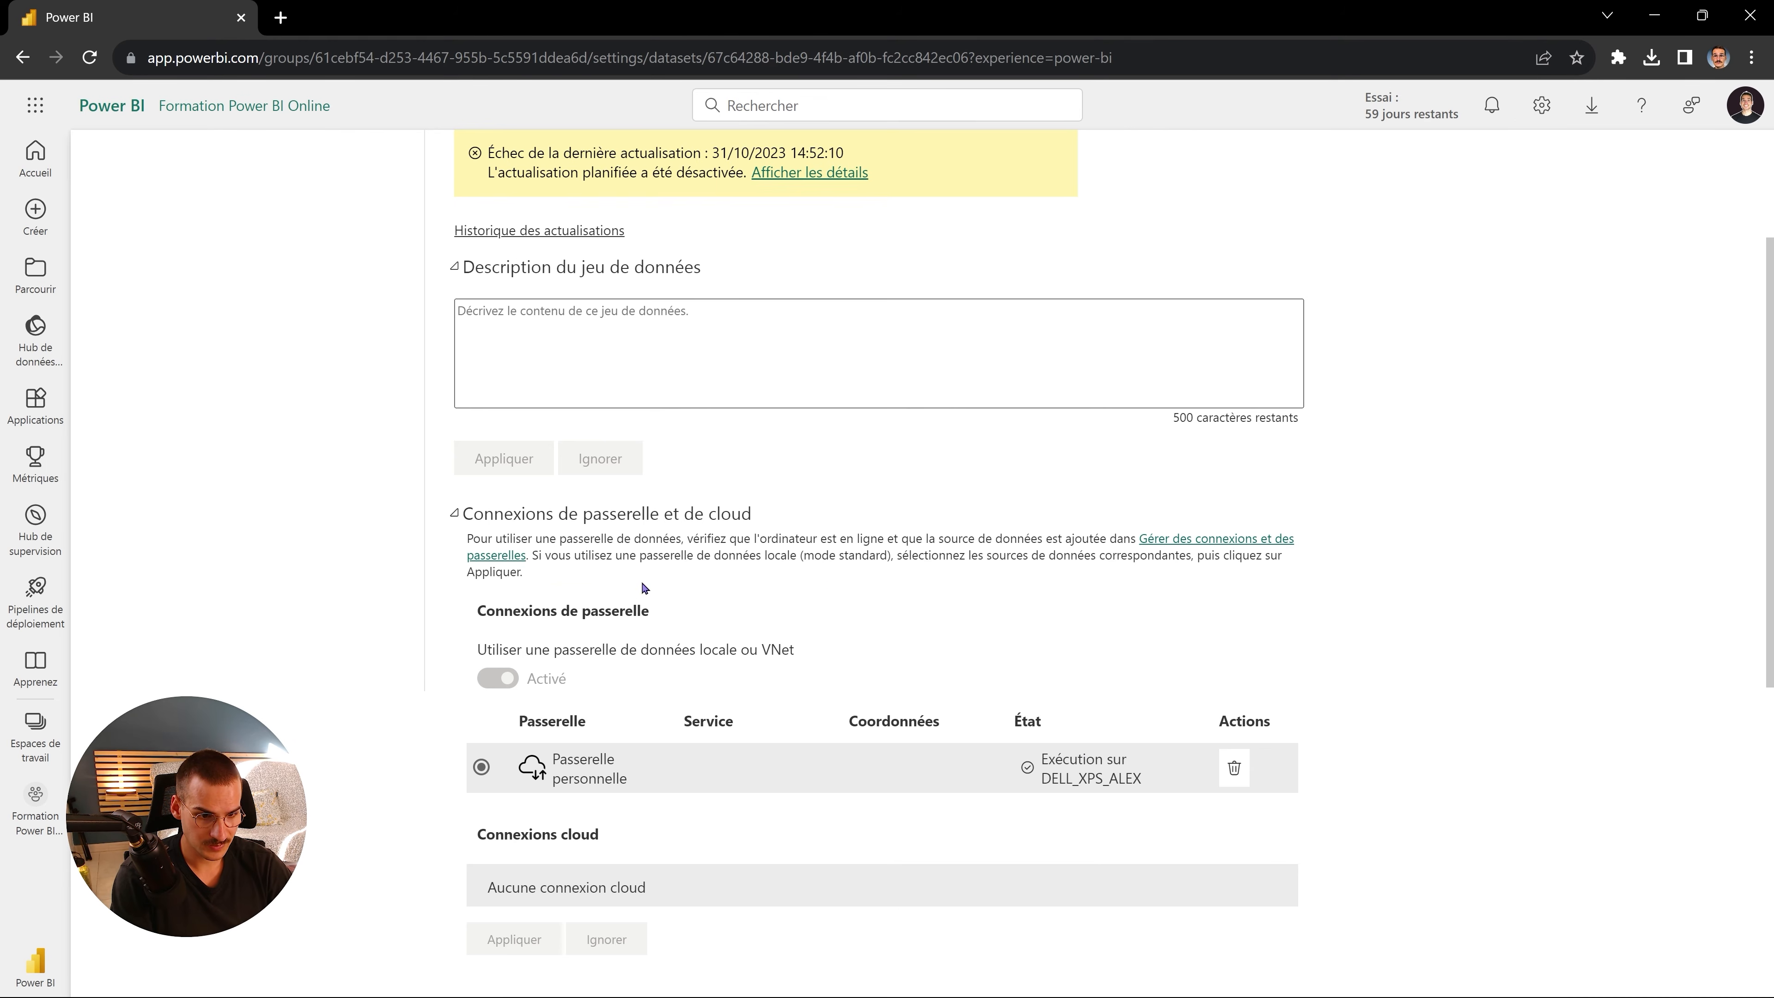
scroll(653, 596, "down", 1)
scroll(1043, 641, "down", 1)
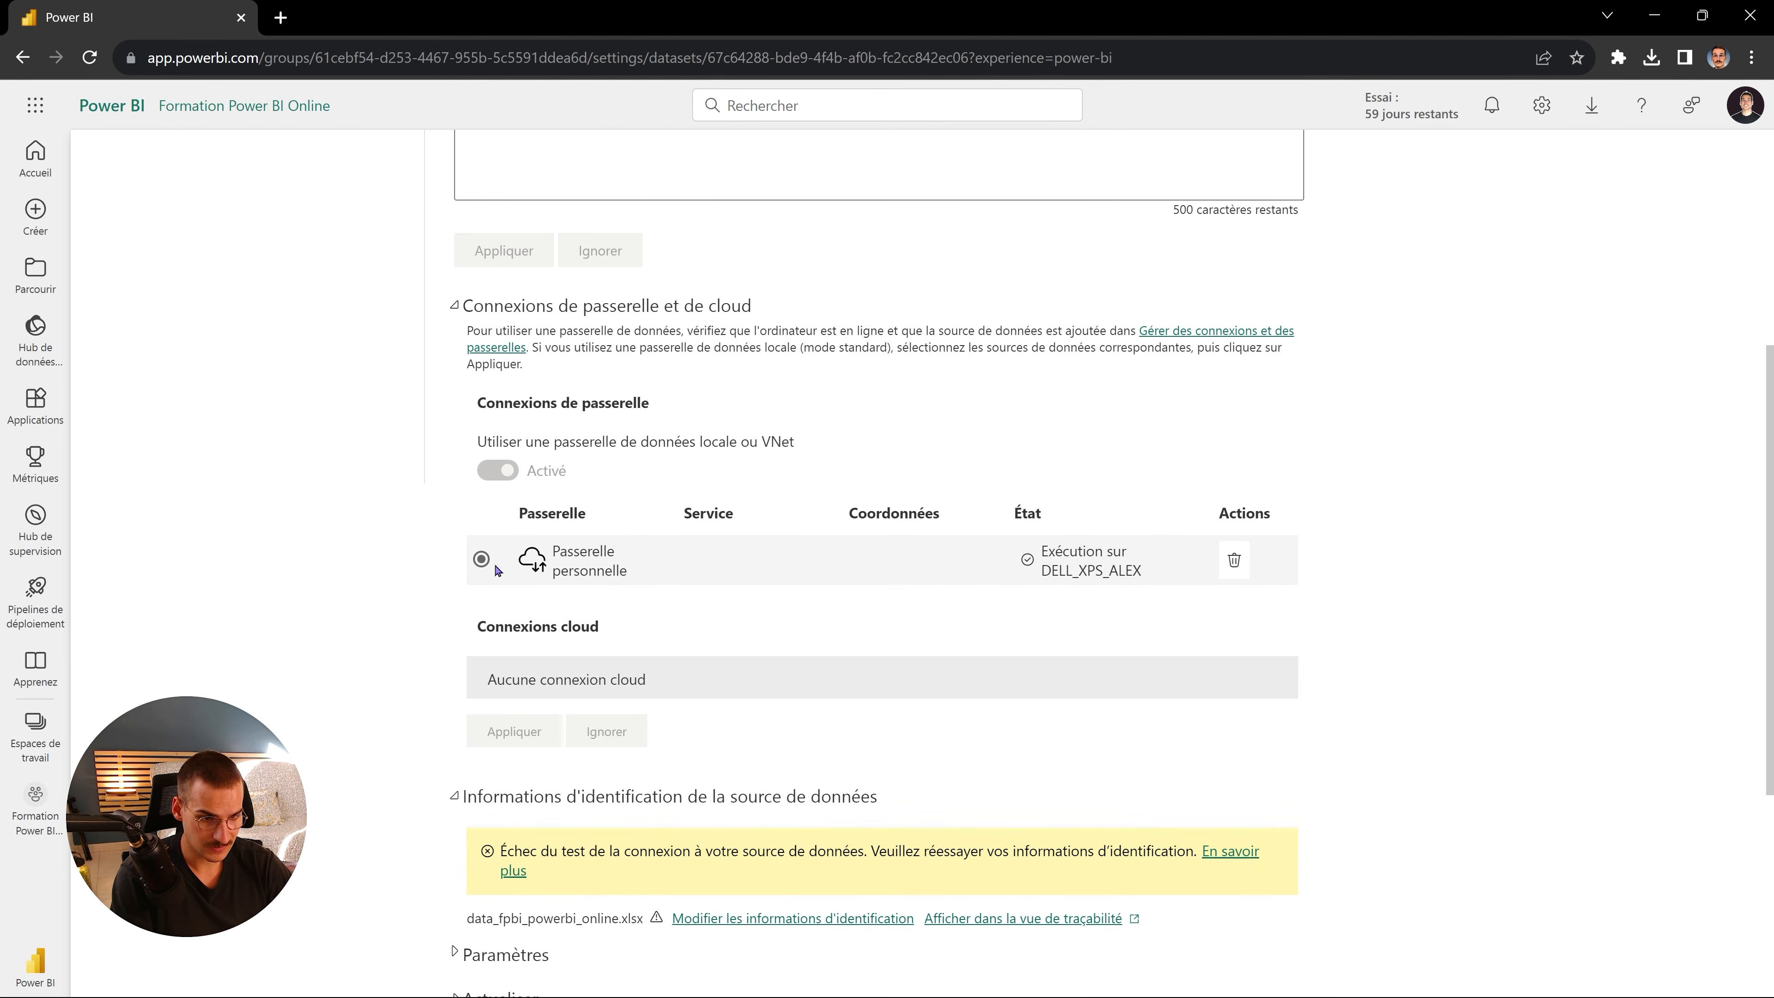
left_click(618, 573)
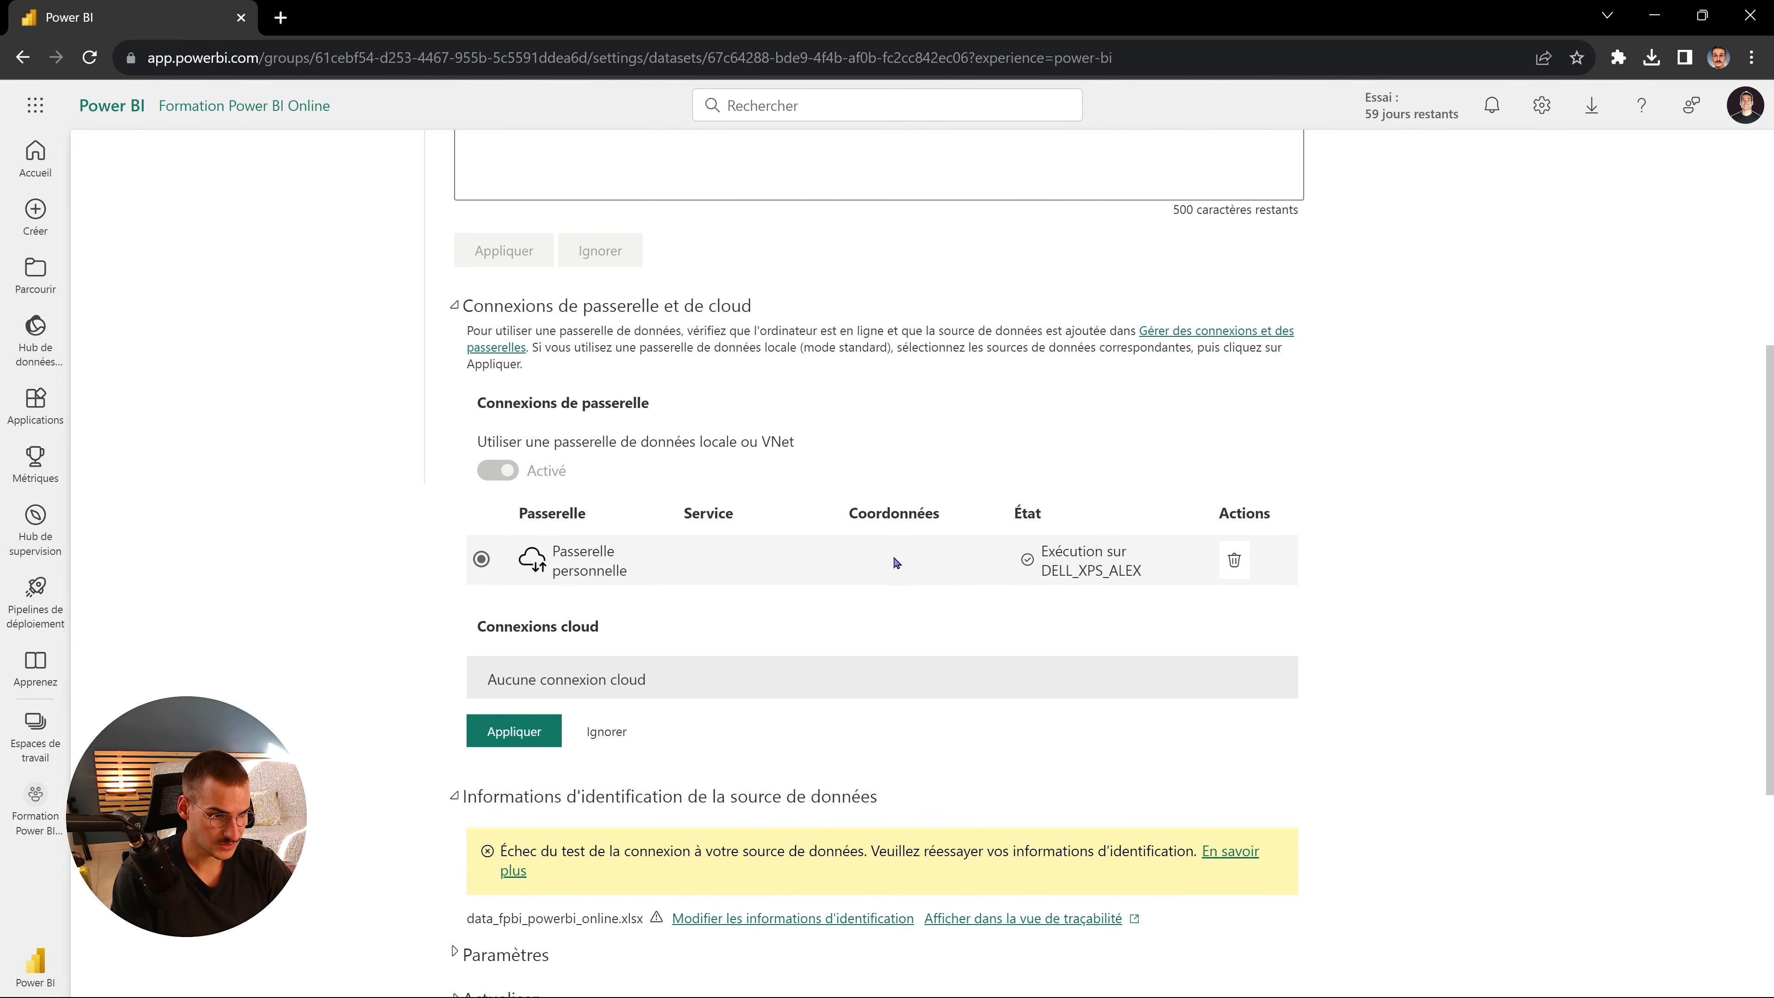
left_click(519, 739)
scroll(412, 691, "down", 1)
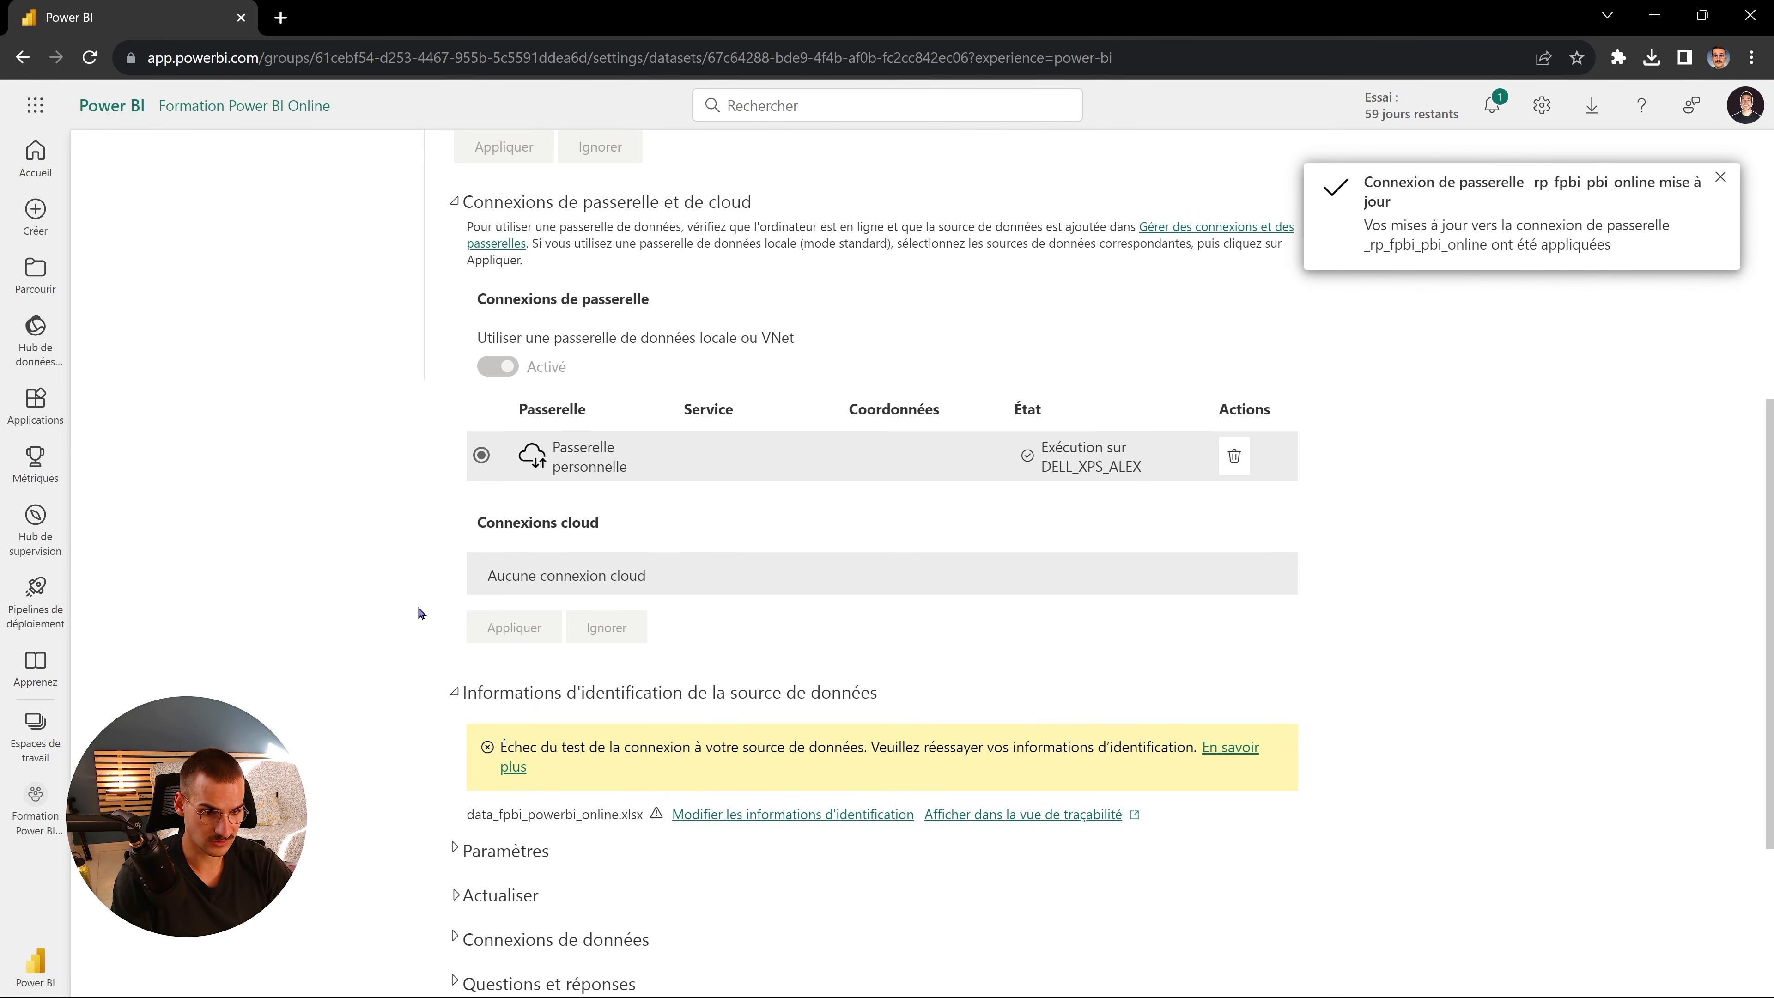
- Read the banner reporting the failed connection test and the request to re-enter credentials
scroll(421, 612, "down", 3)
left_click_drag(518, 536, 696, 539)
left_click(704, 537)
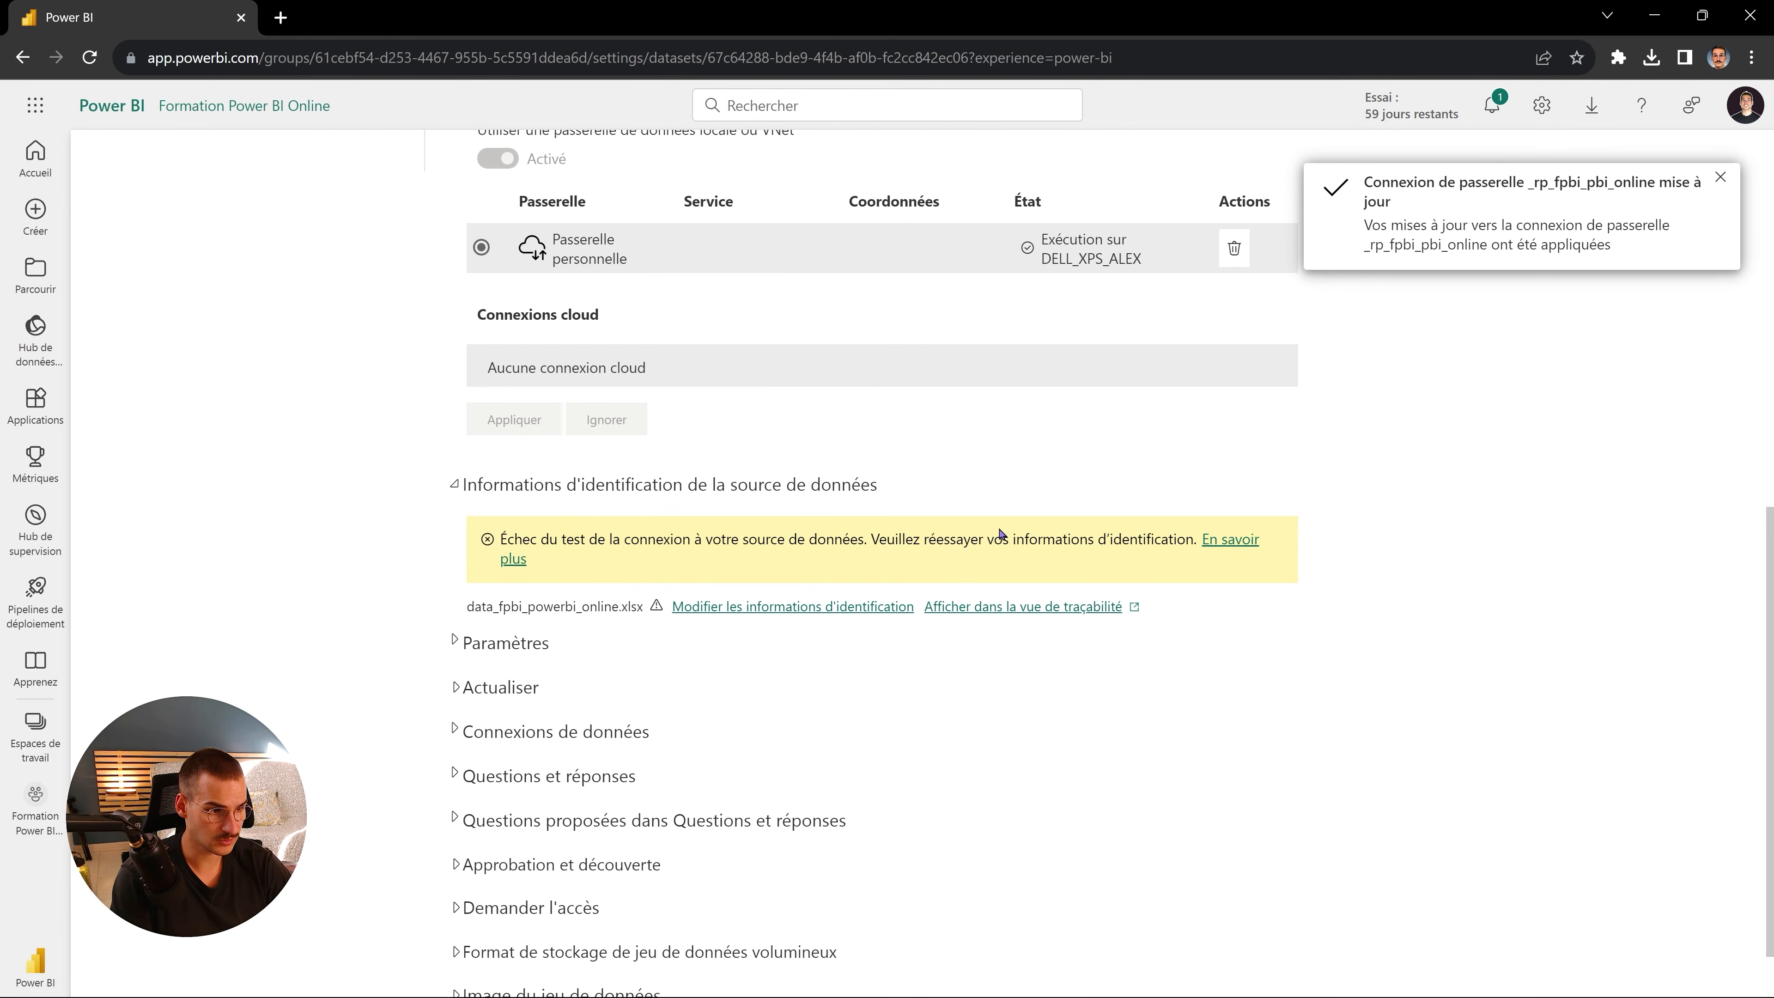
left_click_drag(879, 538, 1153, 546)
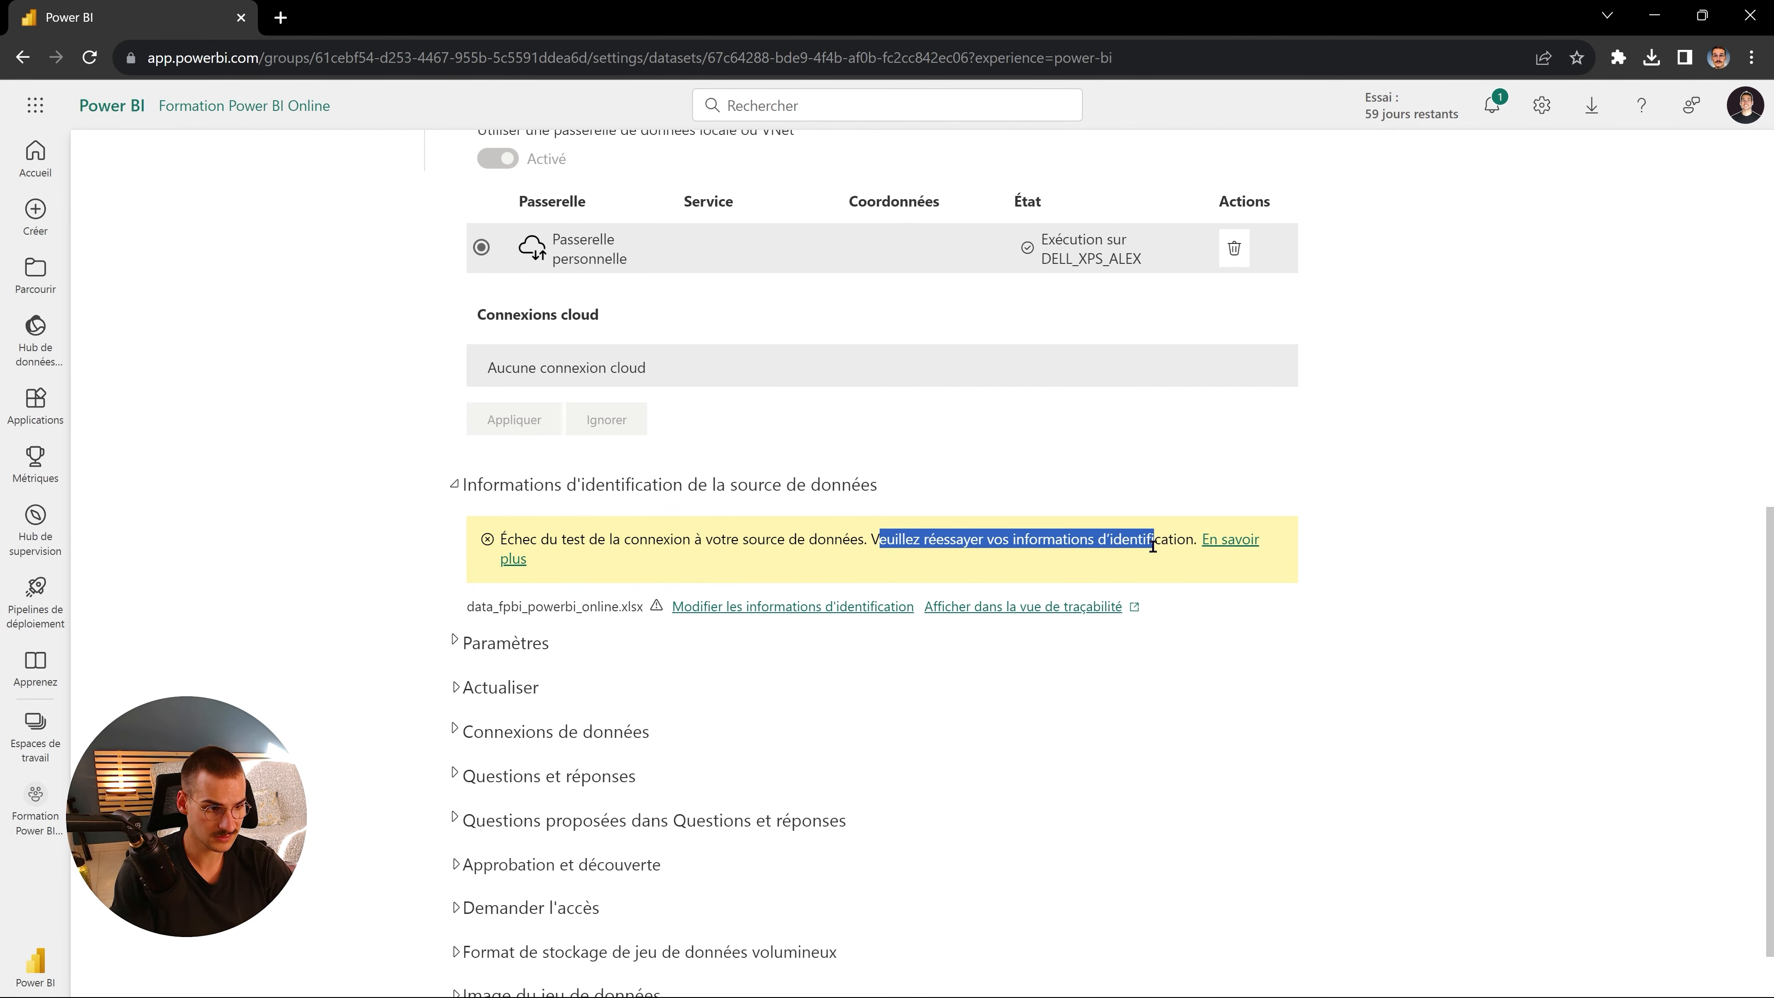
left_click(728, 538)
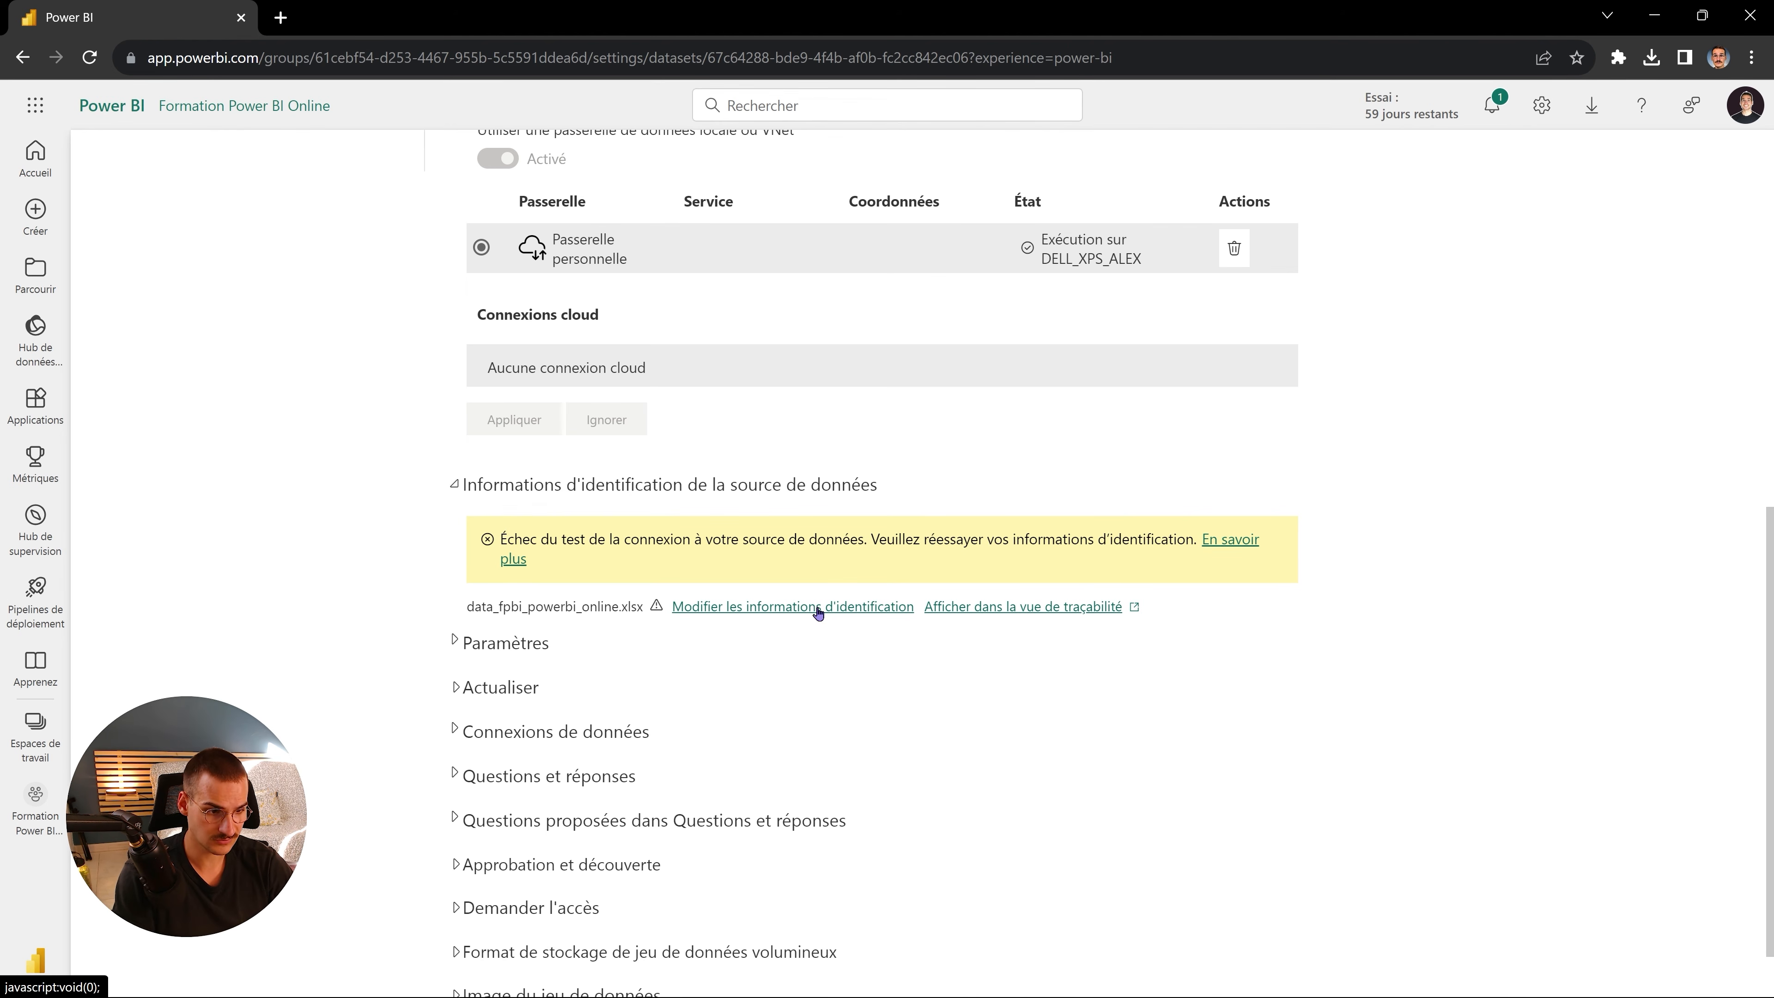
- Set the Excel source credentials to Windows sans emprunt d'identité with Organizational privacy and connect
left_click(759, 608)
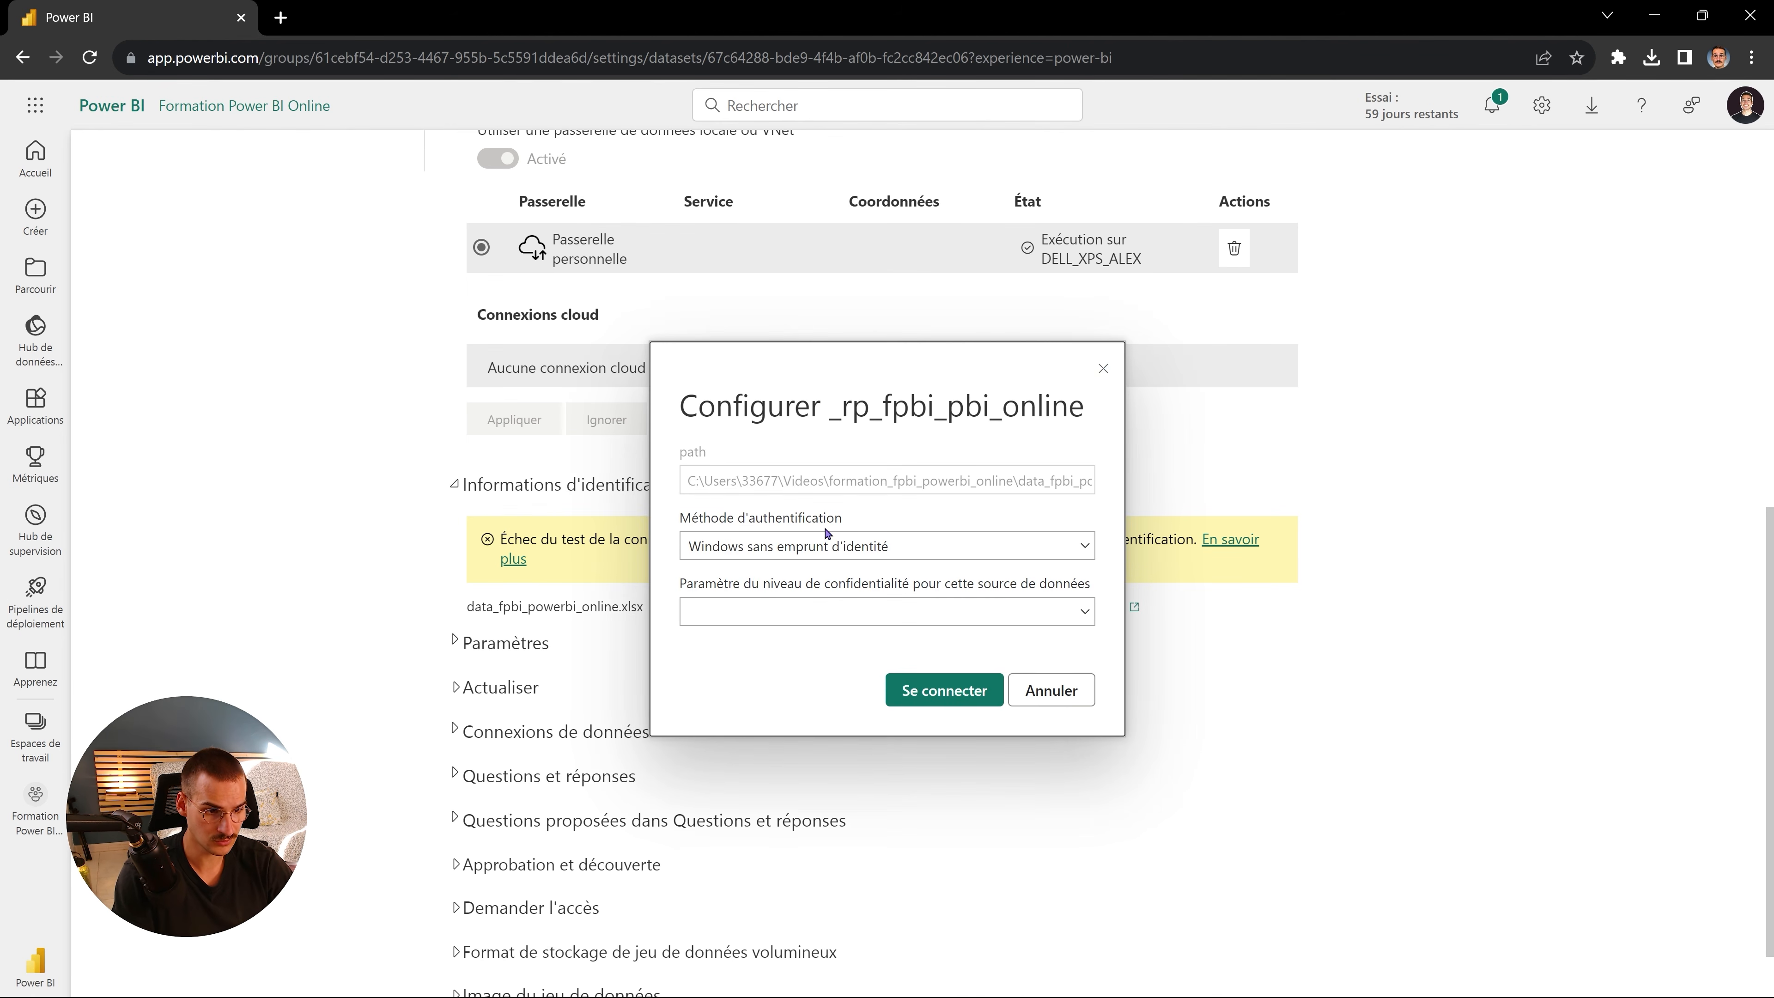
left_click(839, 545)
left_click(843, 555)
left_click(845, 615)
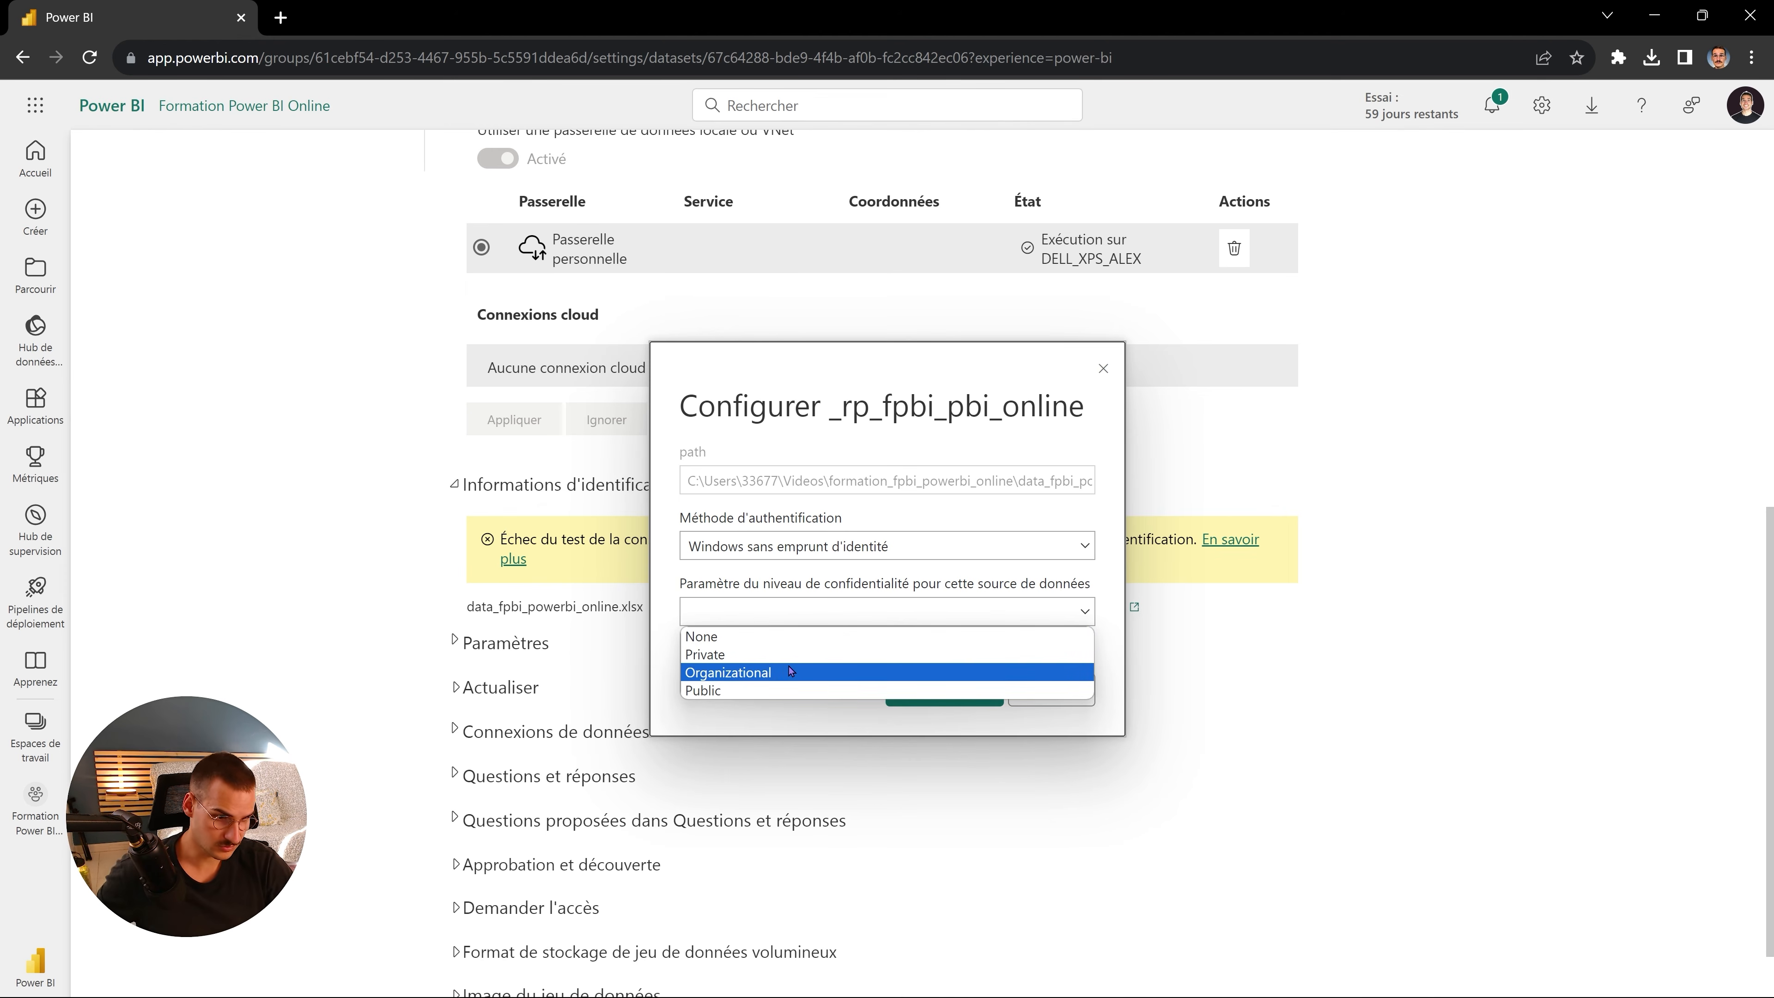
left_click(814, 671)
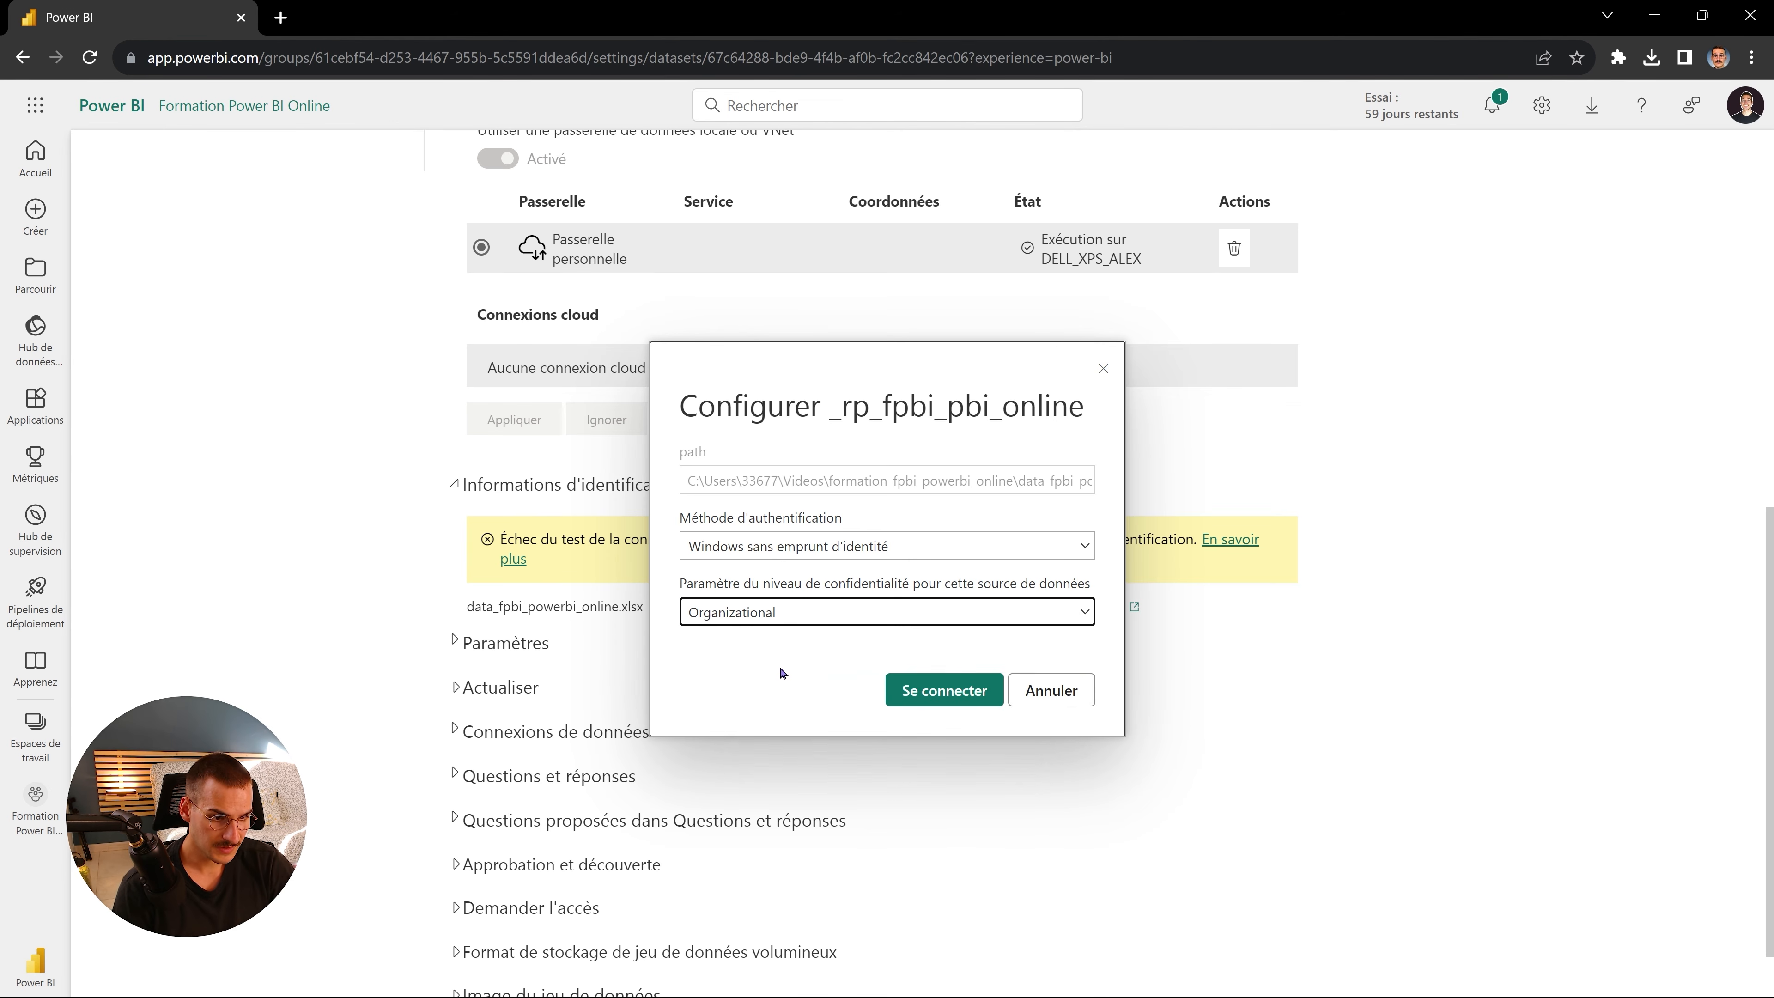
left_click(939, 692)
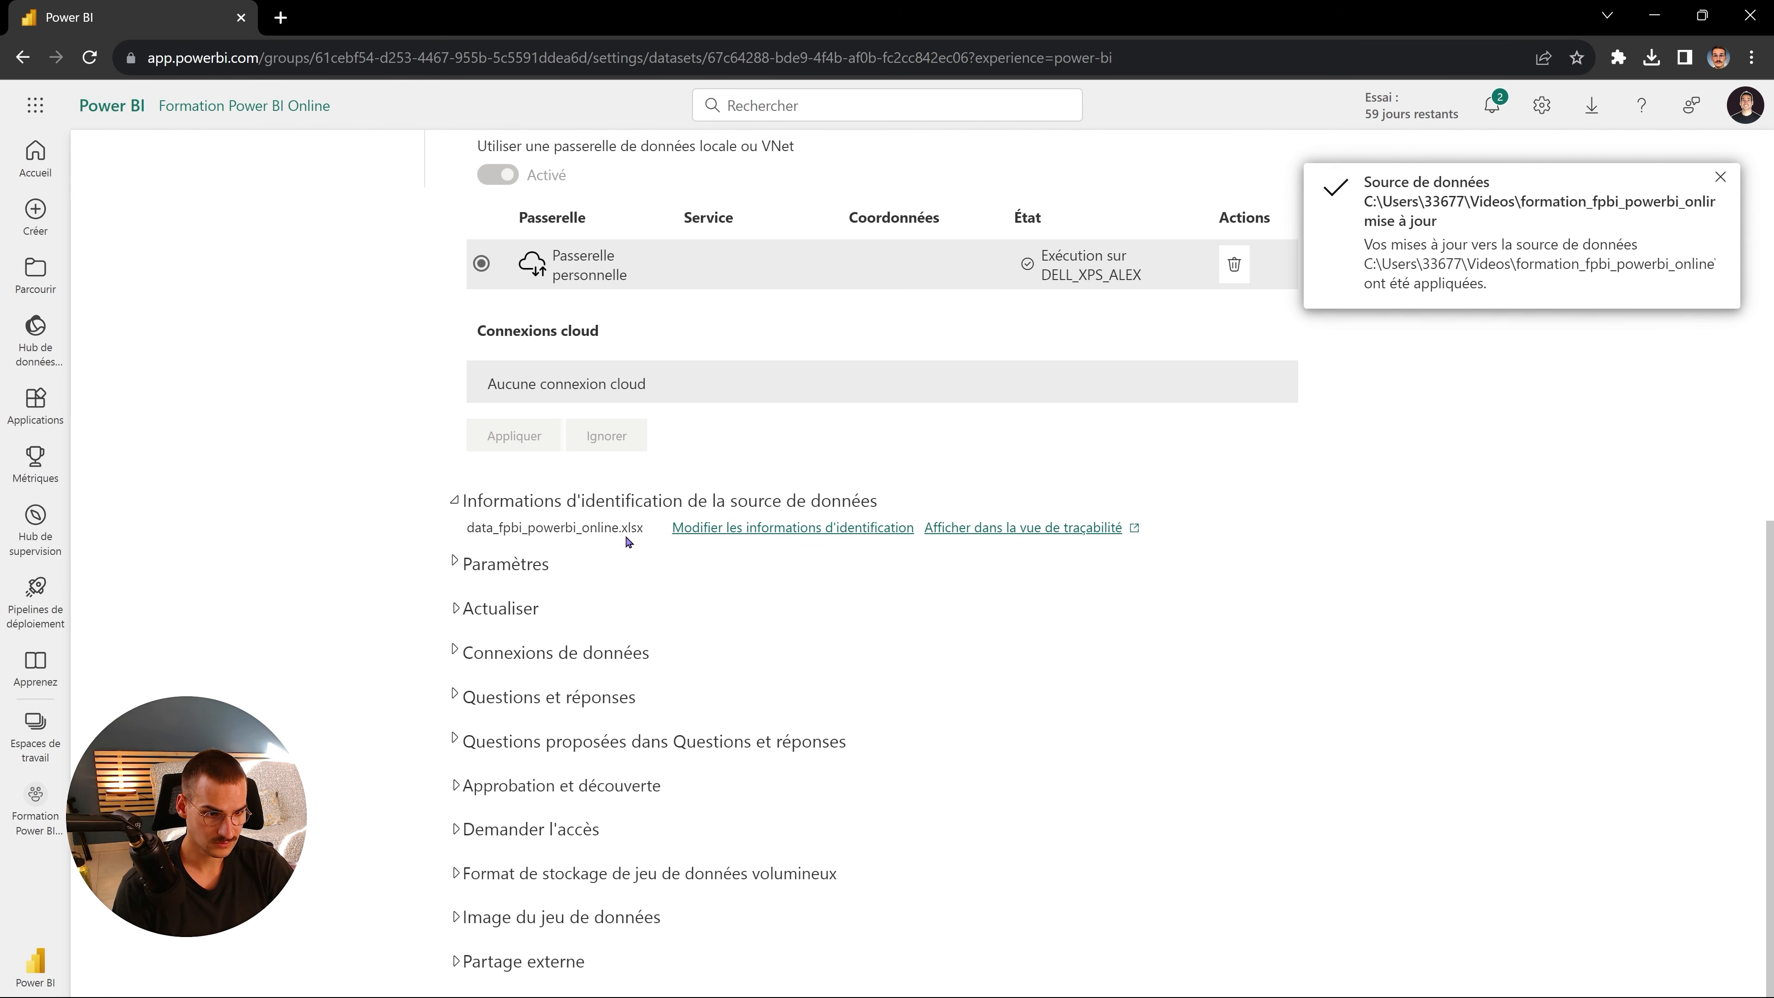
left_click(503, 572)
left_click(503, 571)
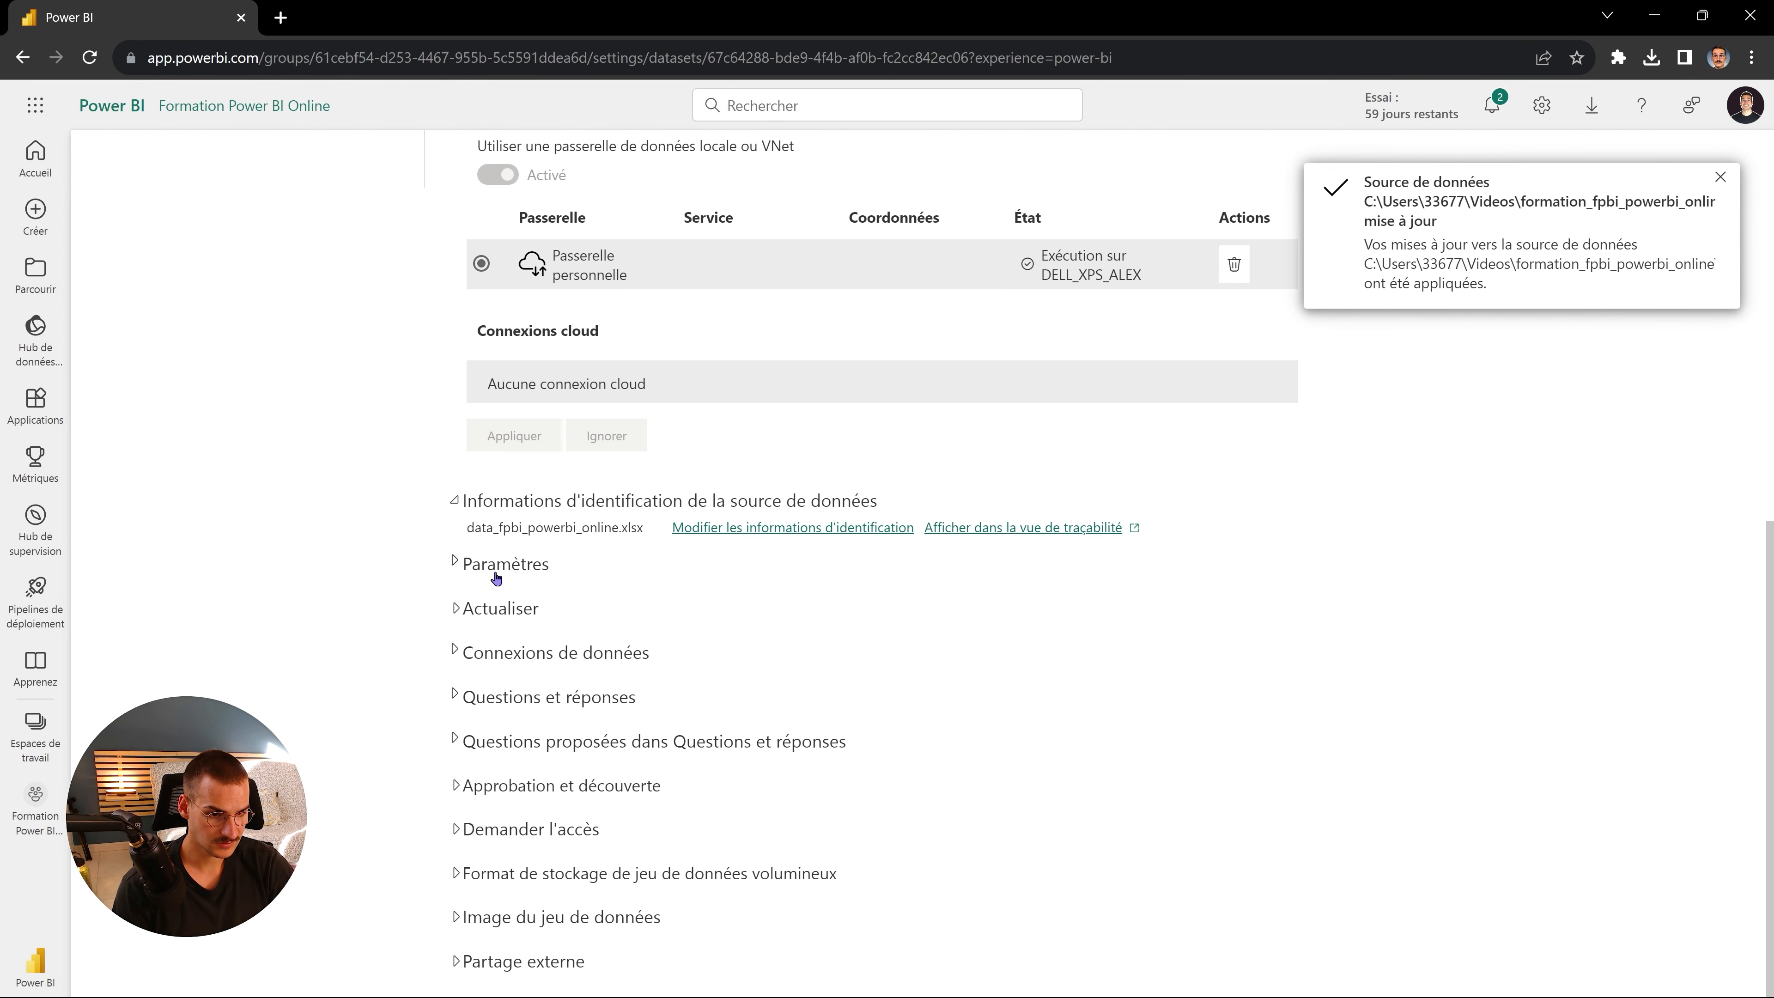
- Open the Formation Power BI Online workspace lineage view and refresh the _rp_fpbi_pbi_online dataset
left_click(506, 609)
scroll(475, 601, "up", 10)
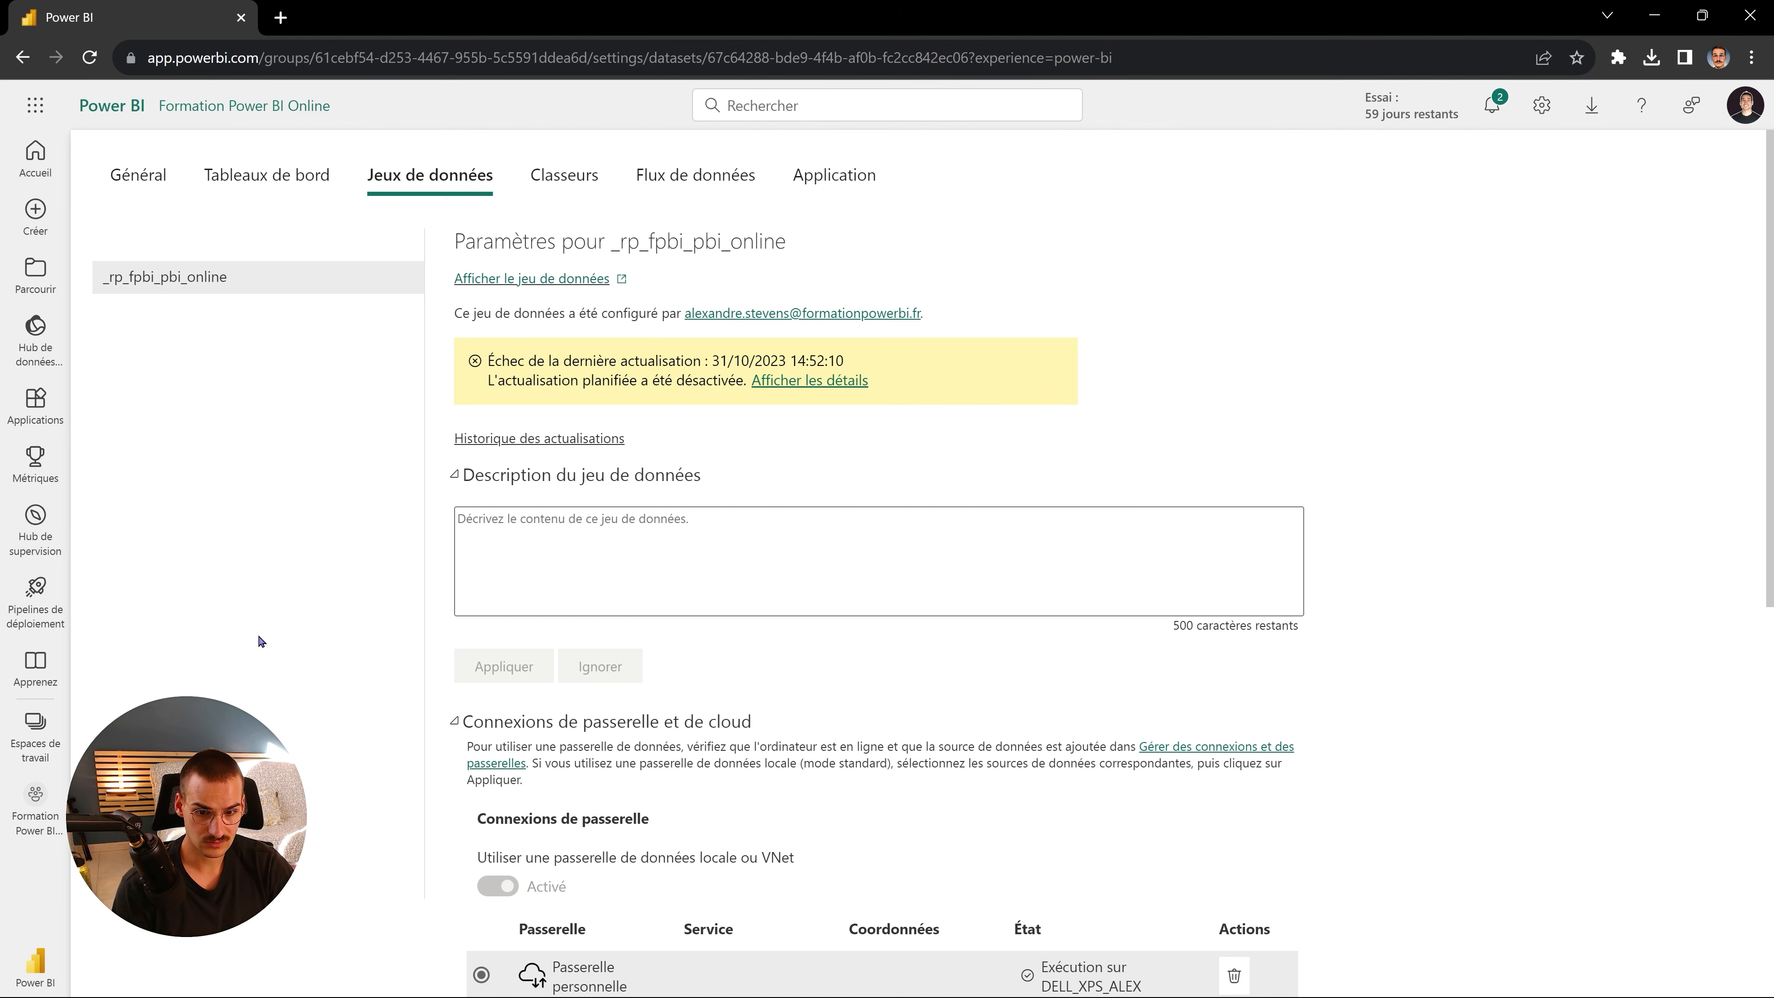
left_click(35, 734)
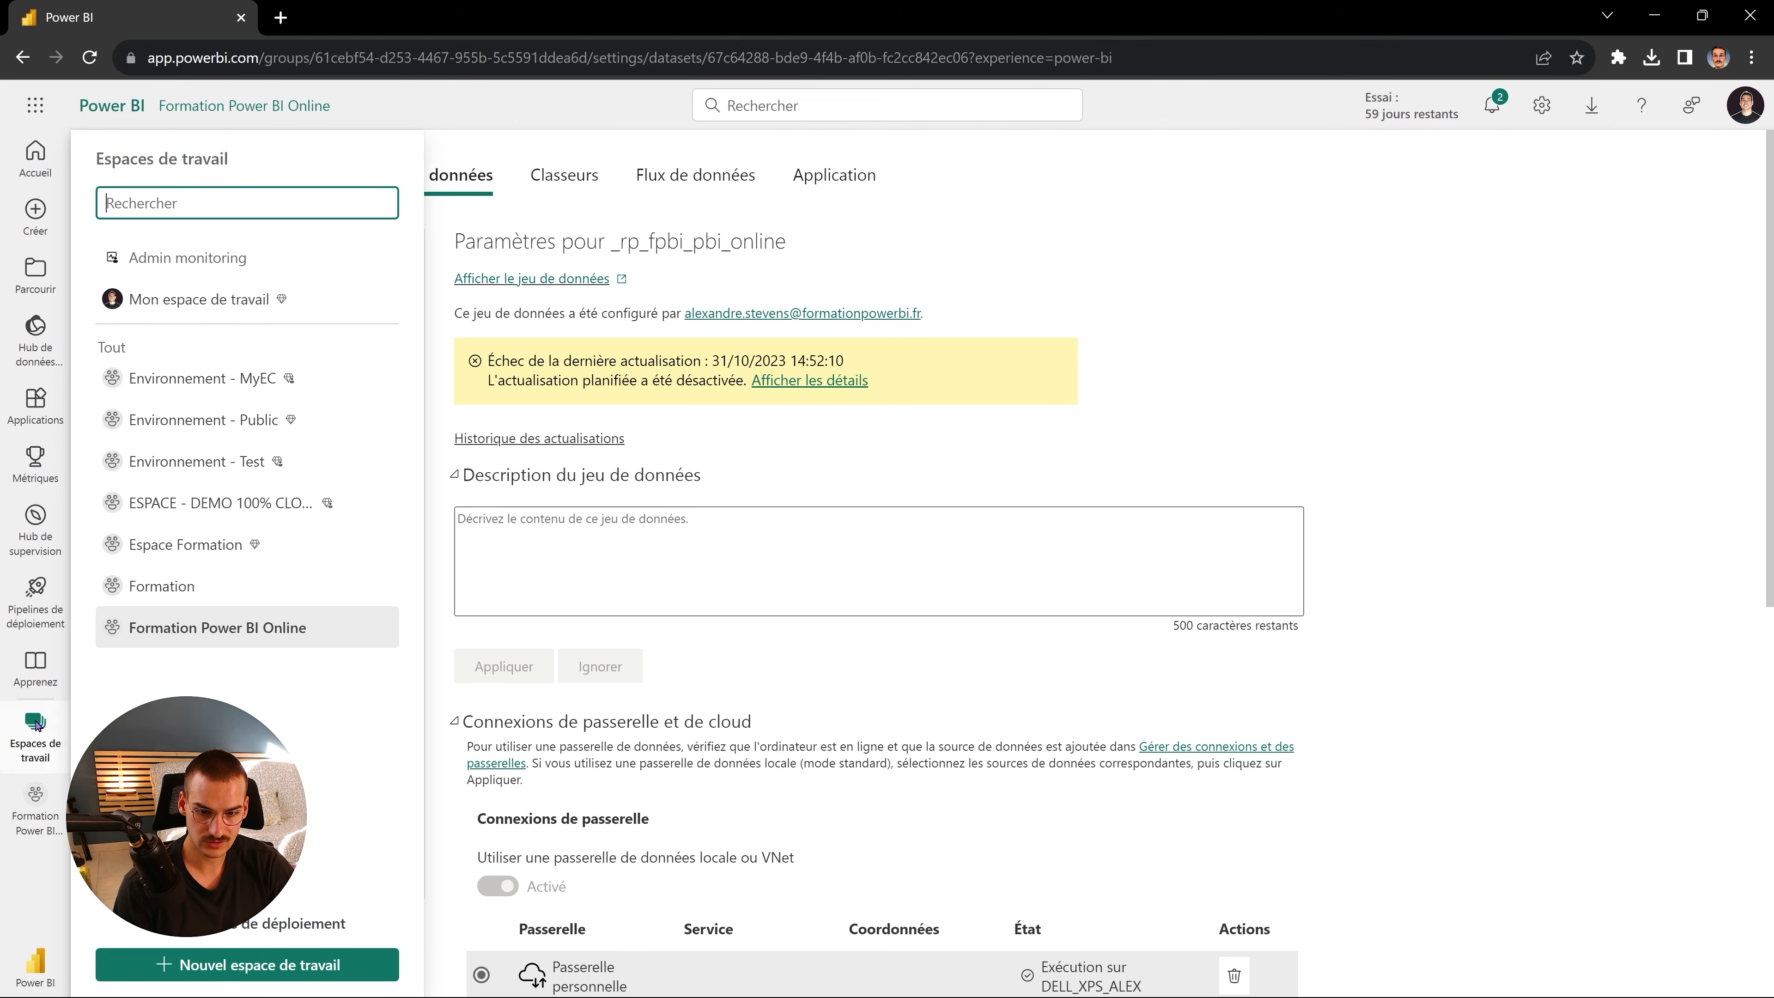
left_click(191, 633)
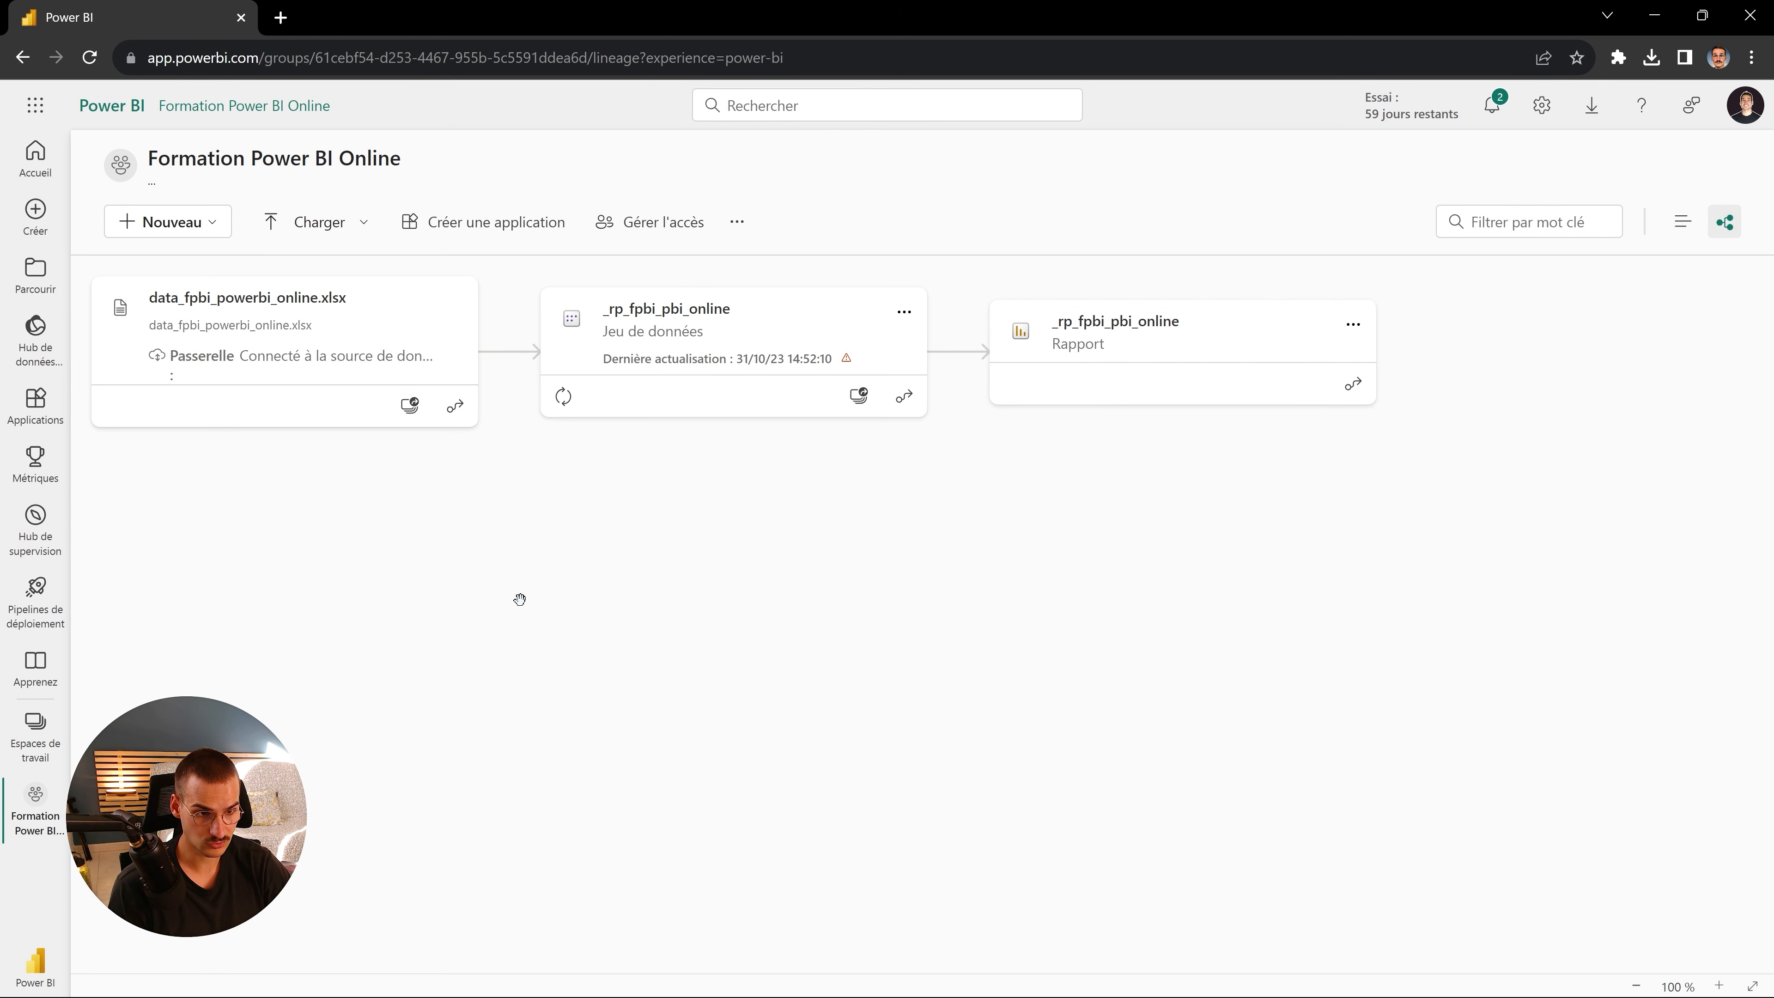
left_click(564, 400)
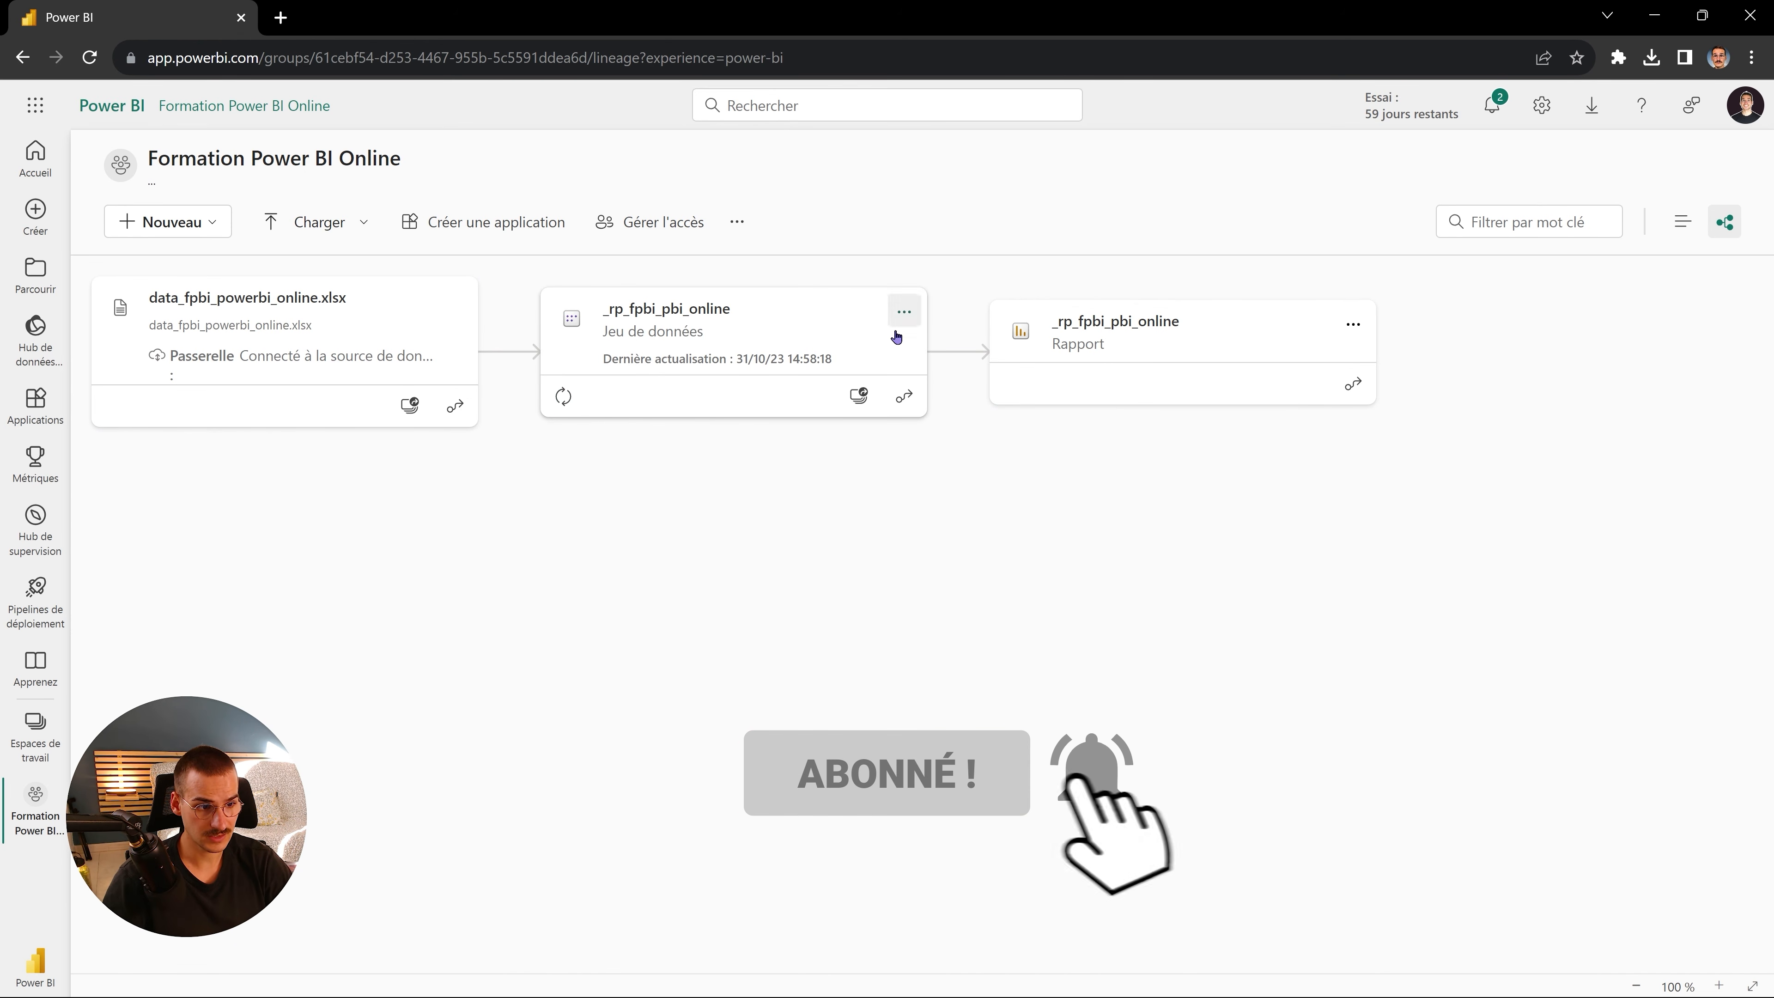